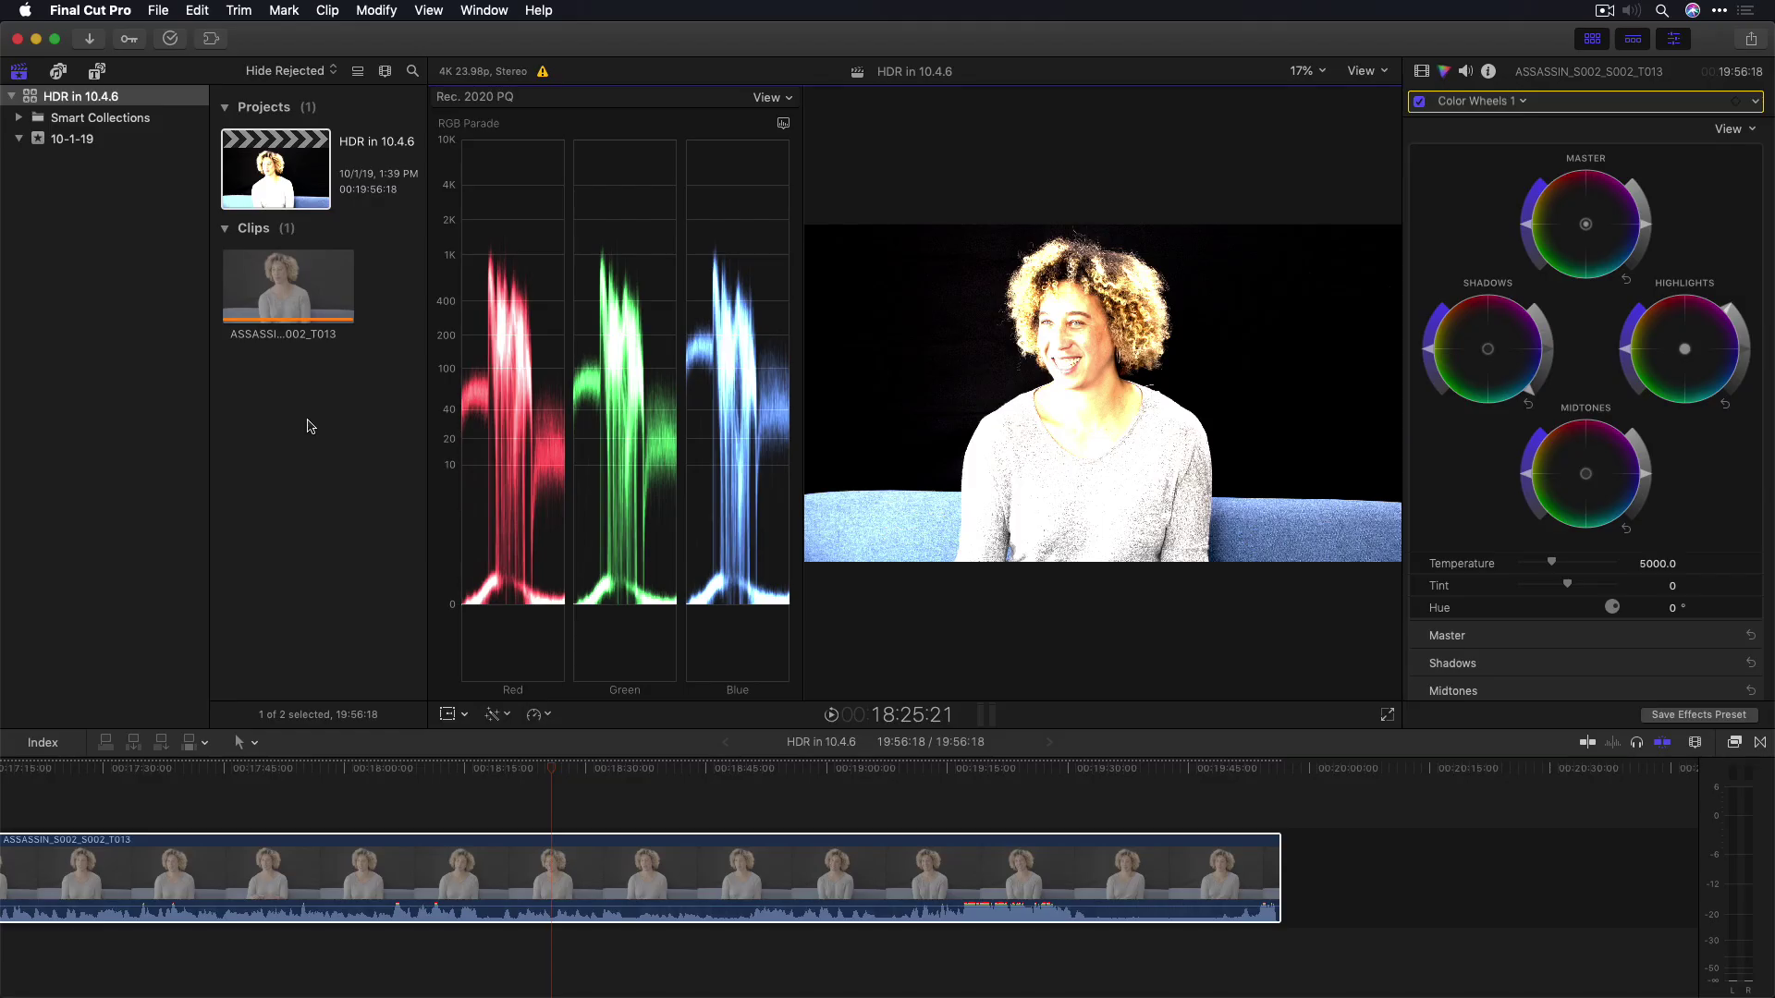
# Inspect the HDR in 10.4.6 project and library properties, then return to the clip's color settings.
pyautogui.click(294, 178)
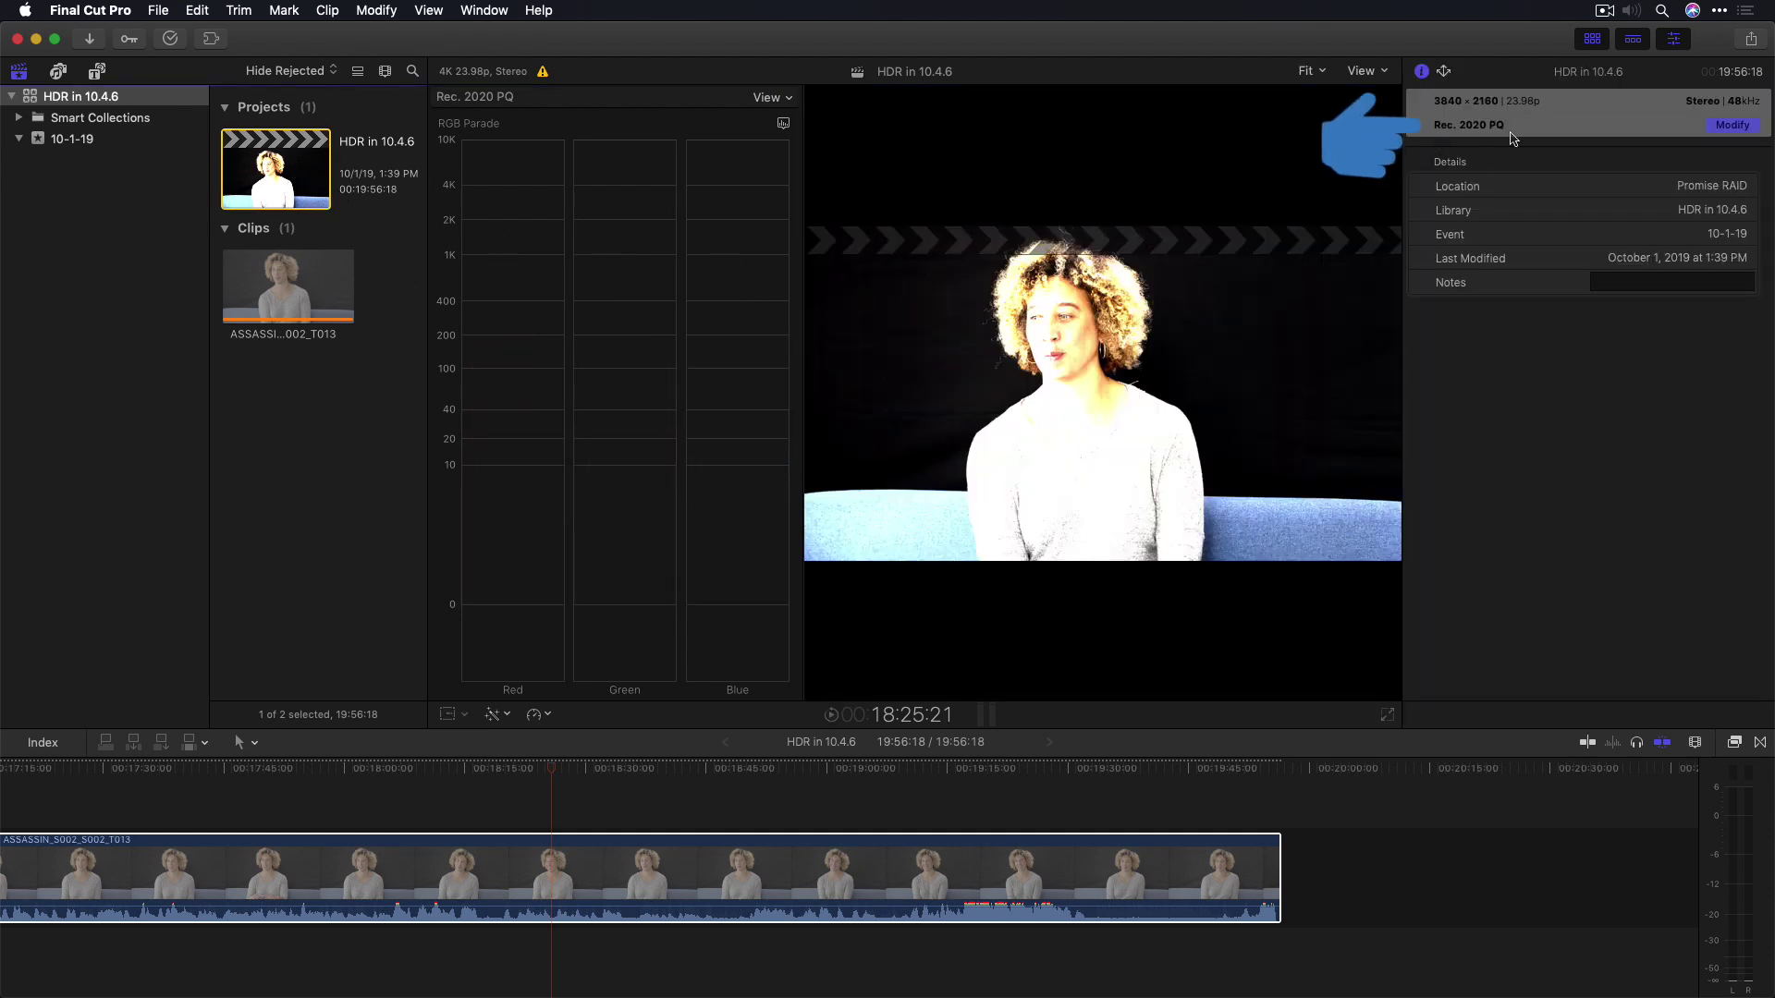
pyautogui.click(57, 98)
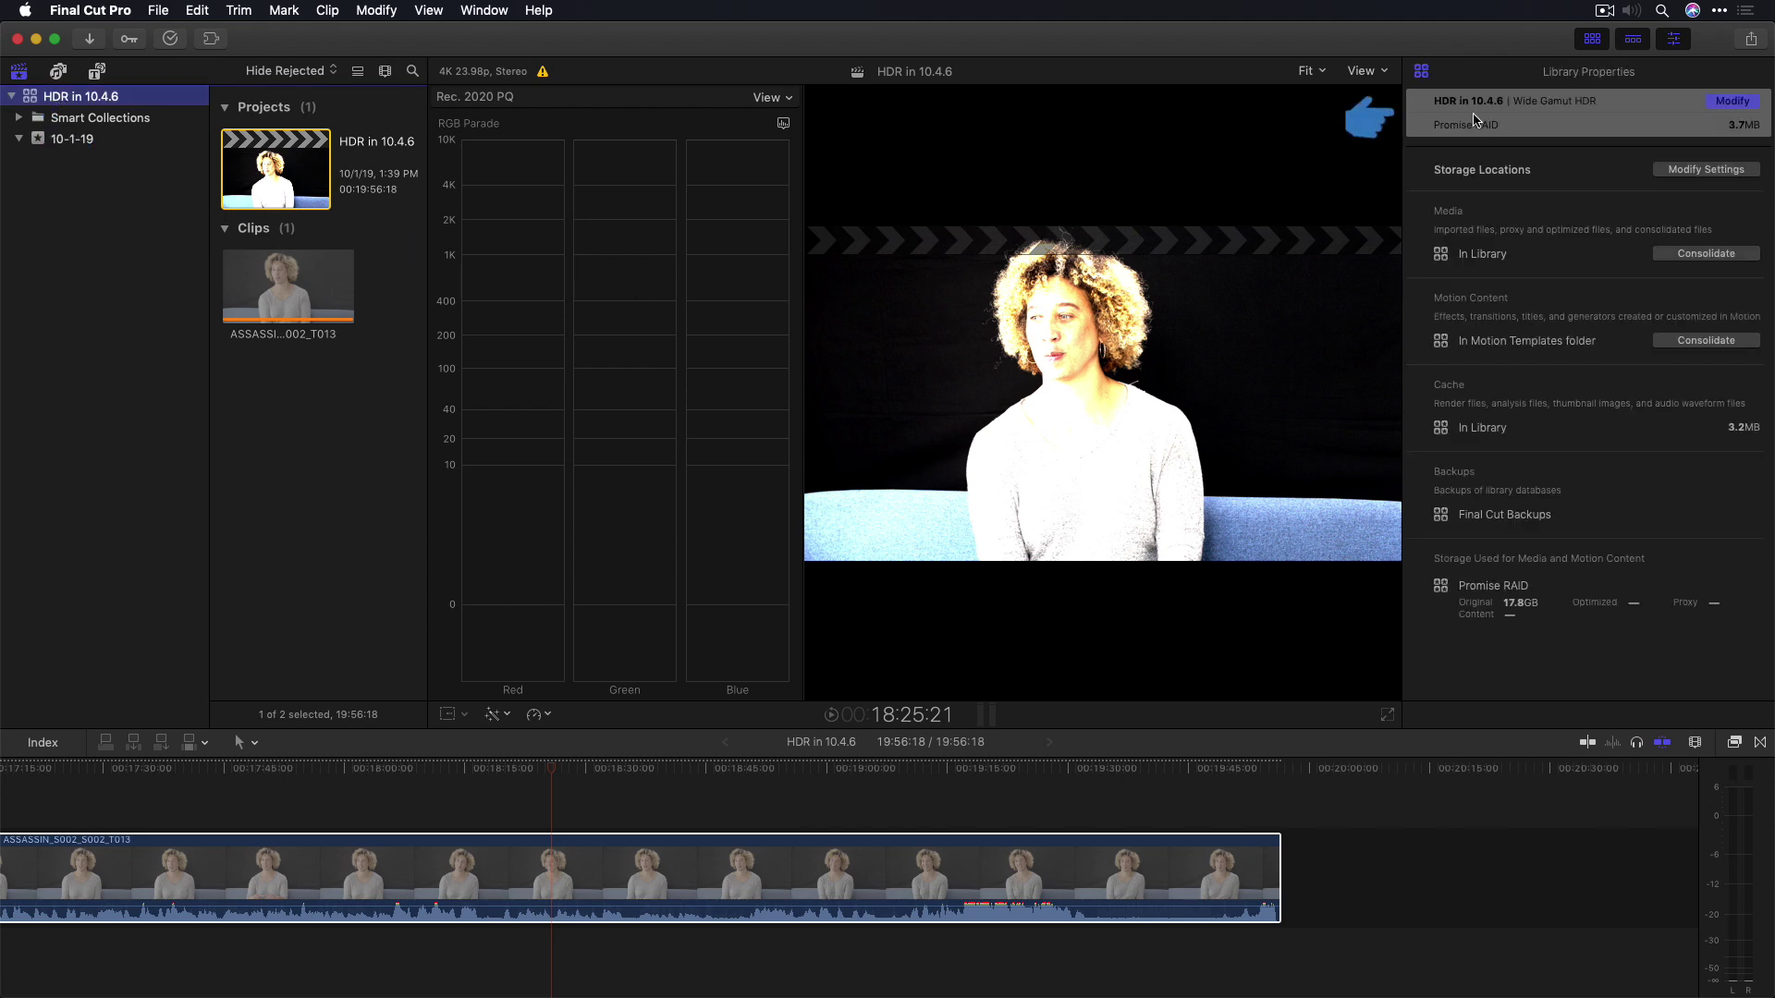
pyautogui.click(554, 772)
pyautogui.press('super+6')
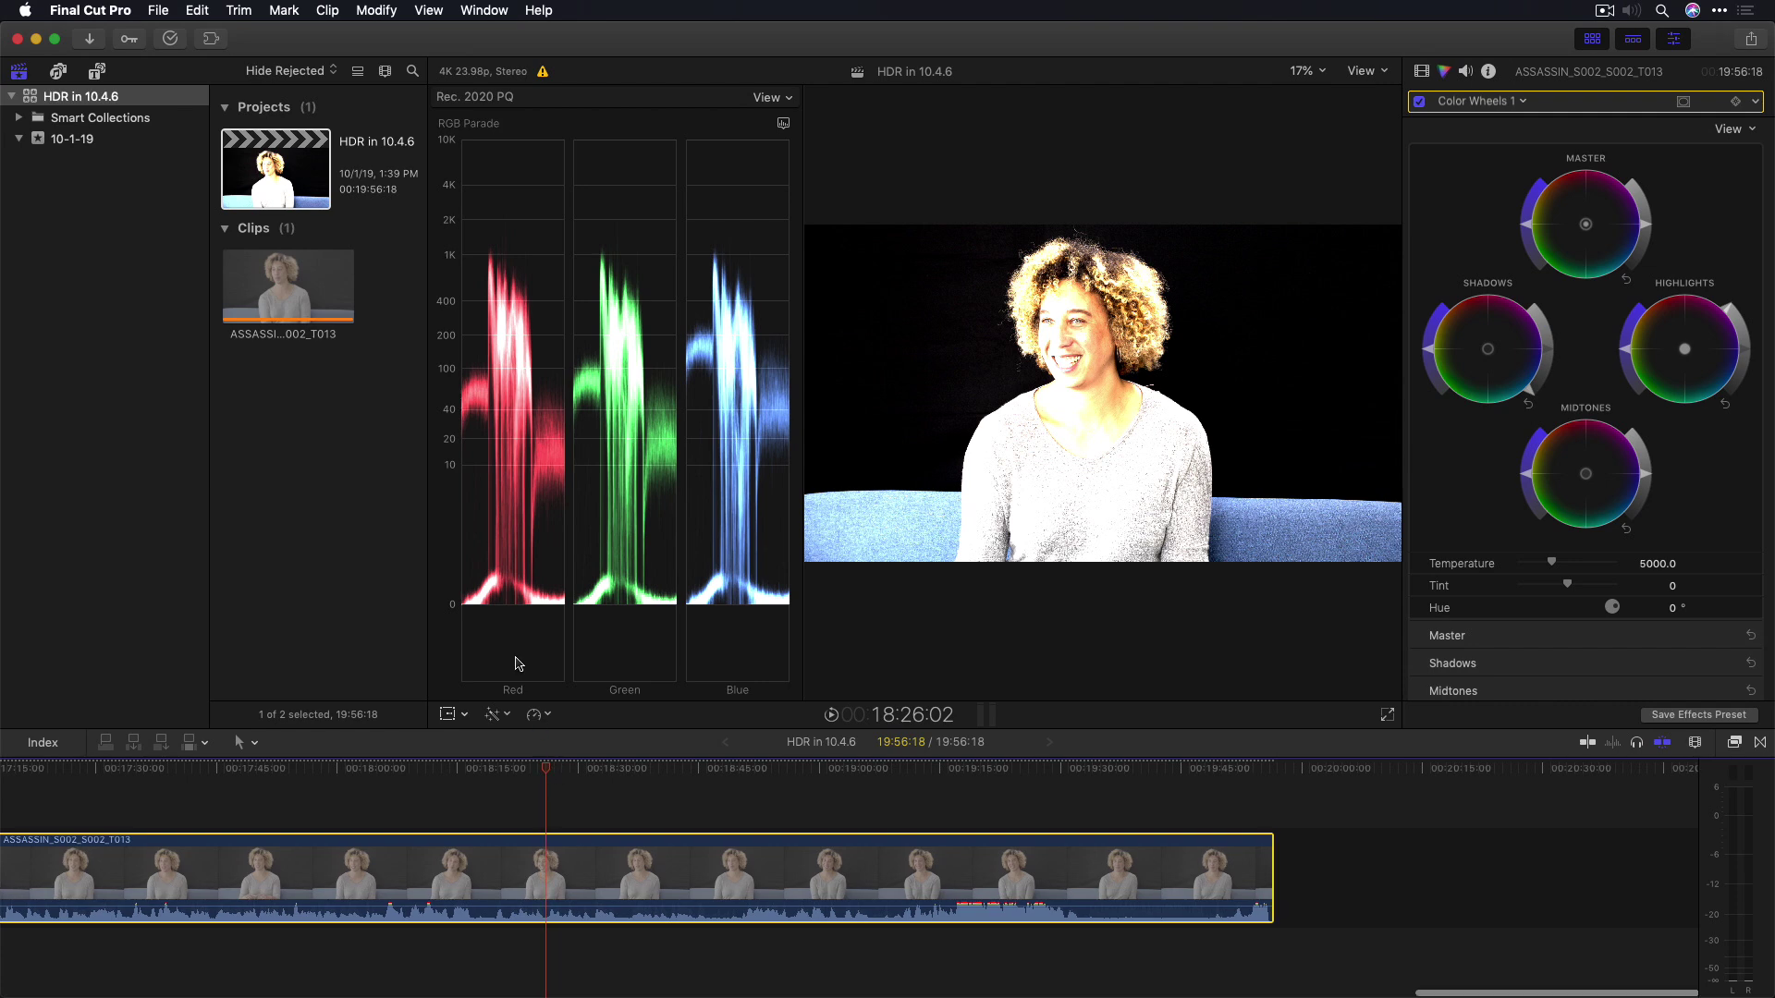
# Toggle Show HDR as raw values in the Playback preferences to compare the display.
pyautogui.click(106, 11)
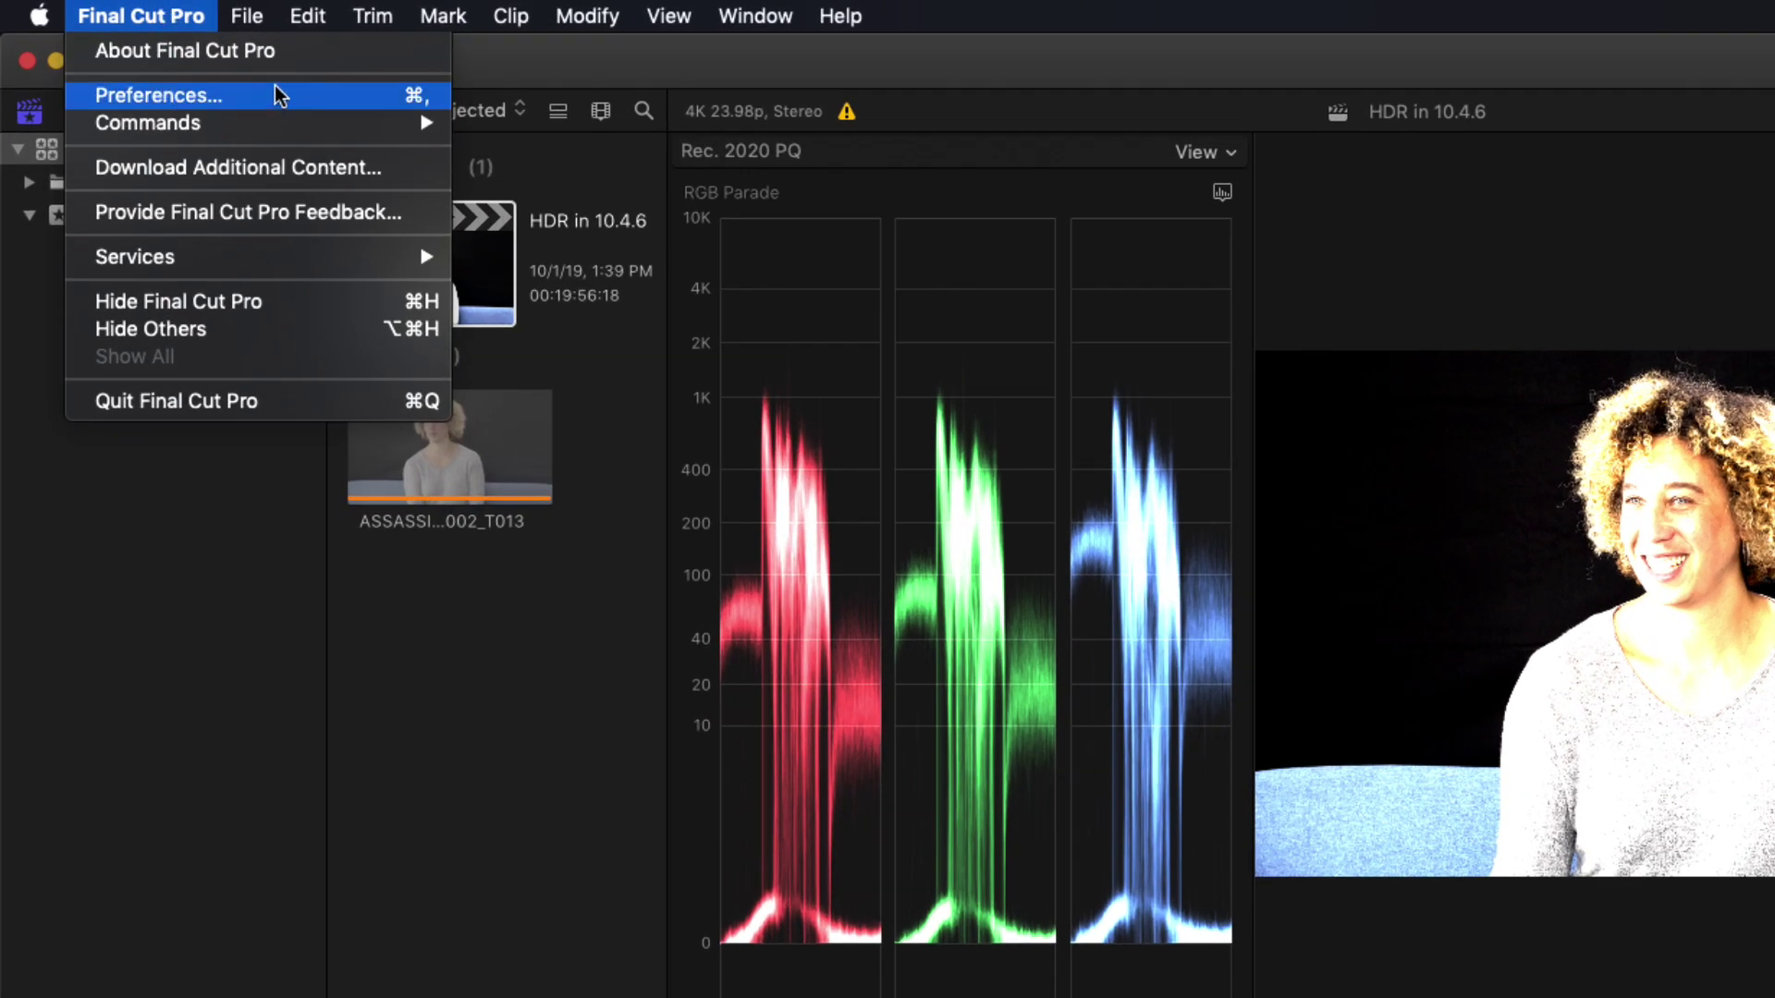
pyautogui.click(305, 92)
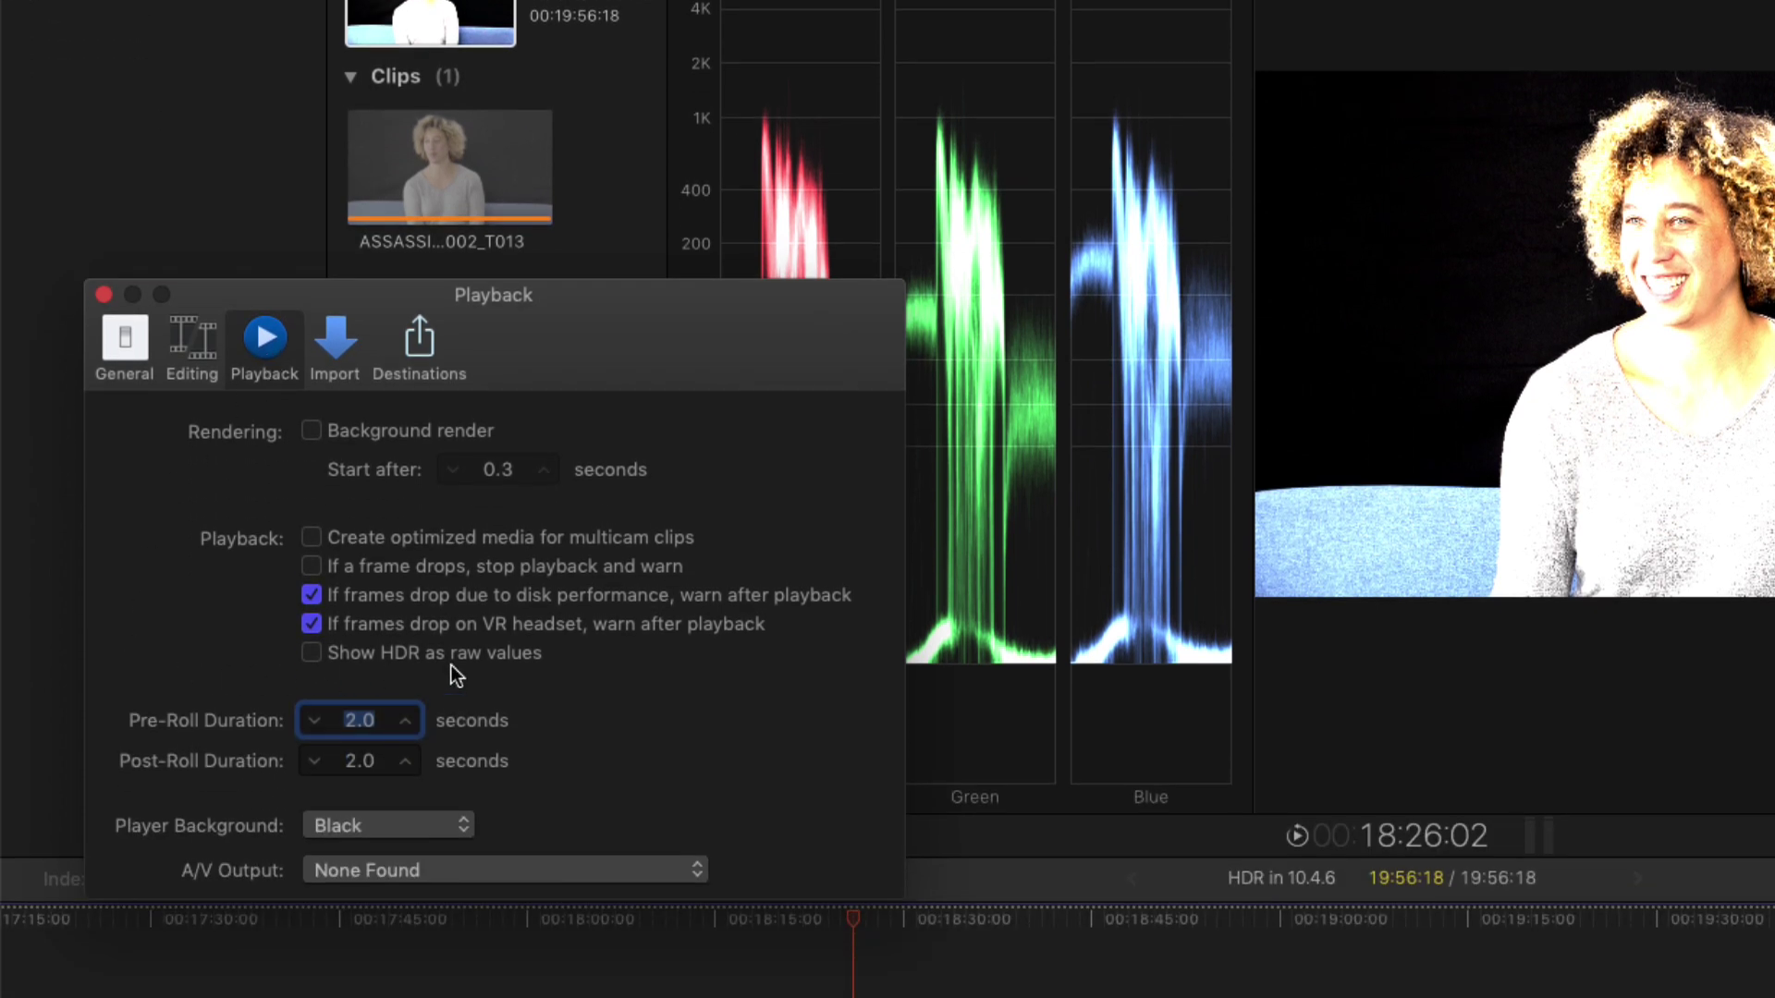
pyautogui.click(311, 652)
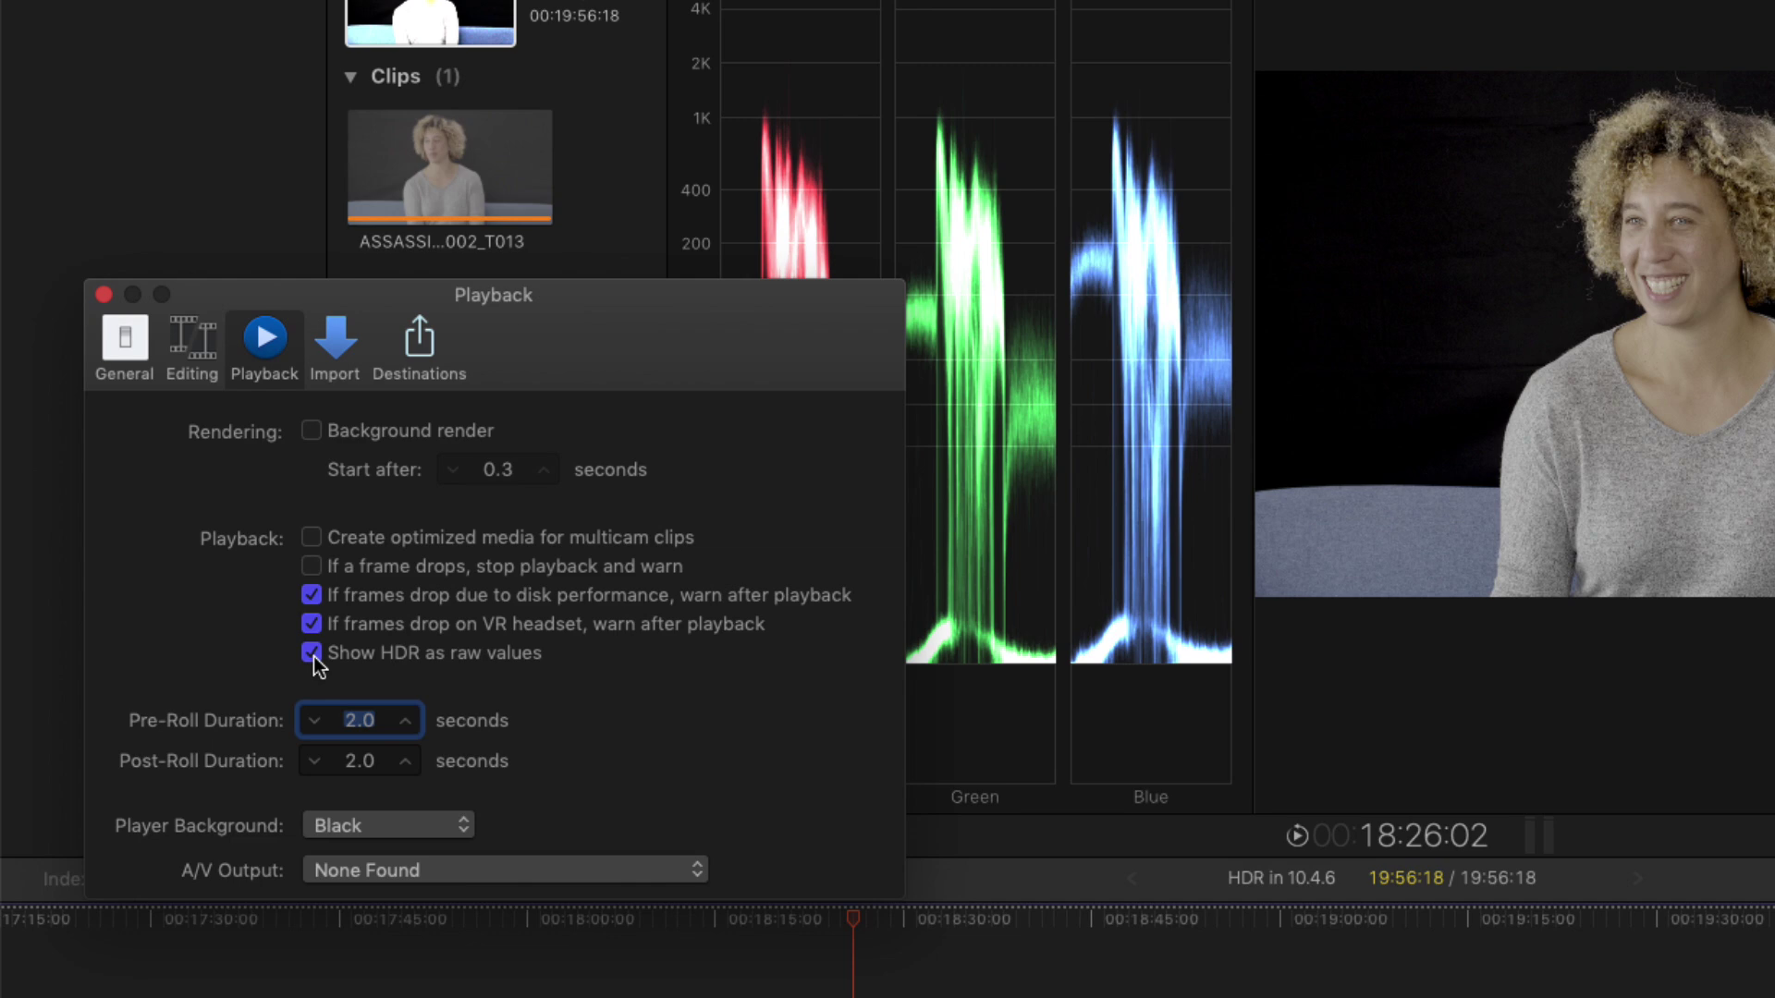
pyautogui.click(311, 653)
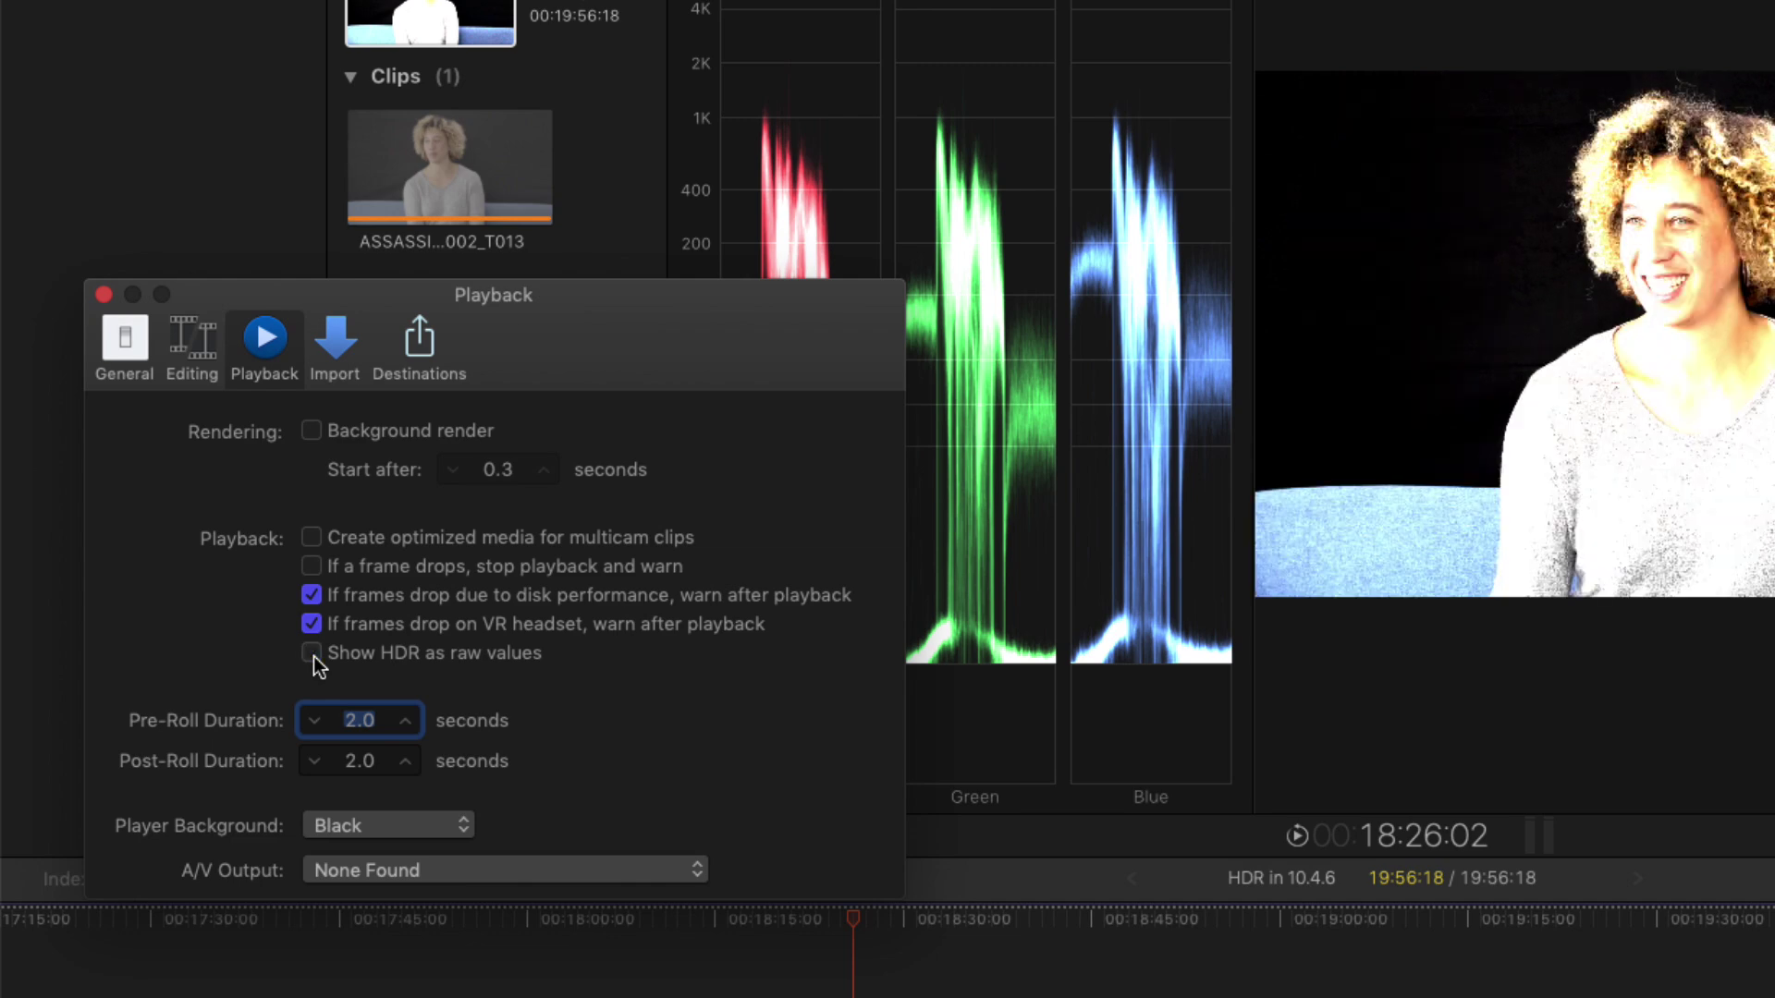
pyautogui.click(312, 653)
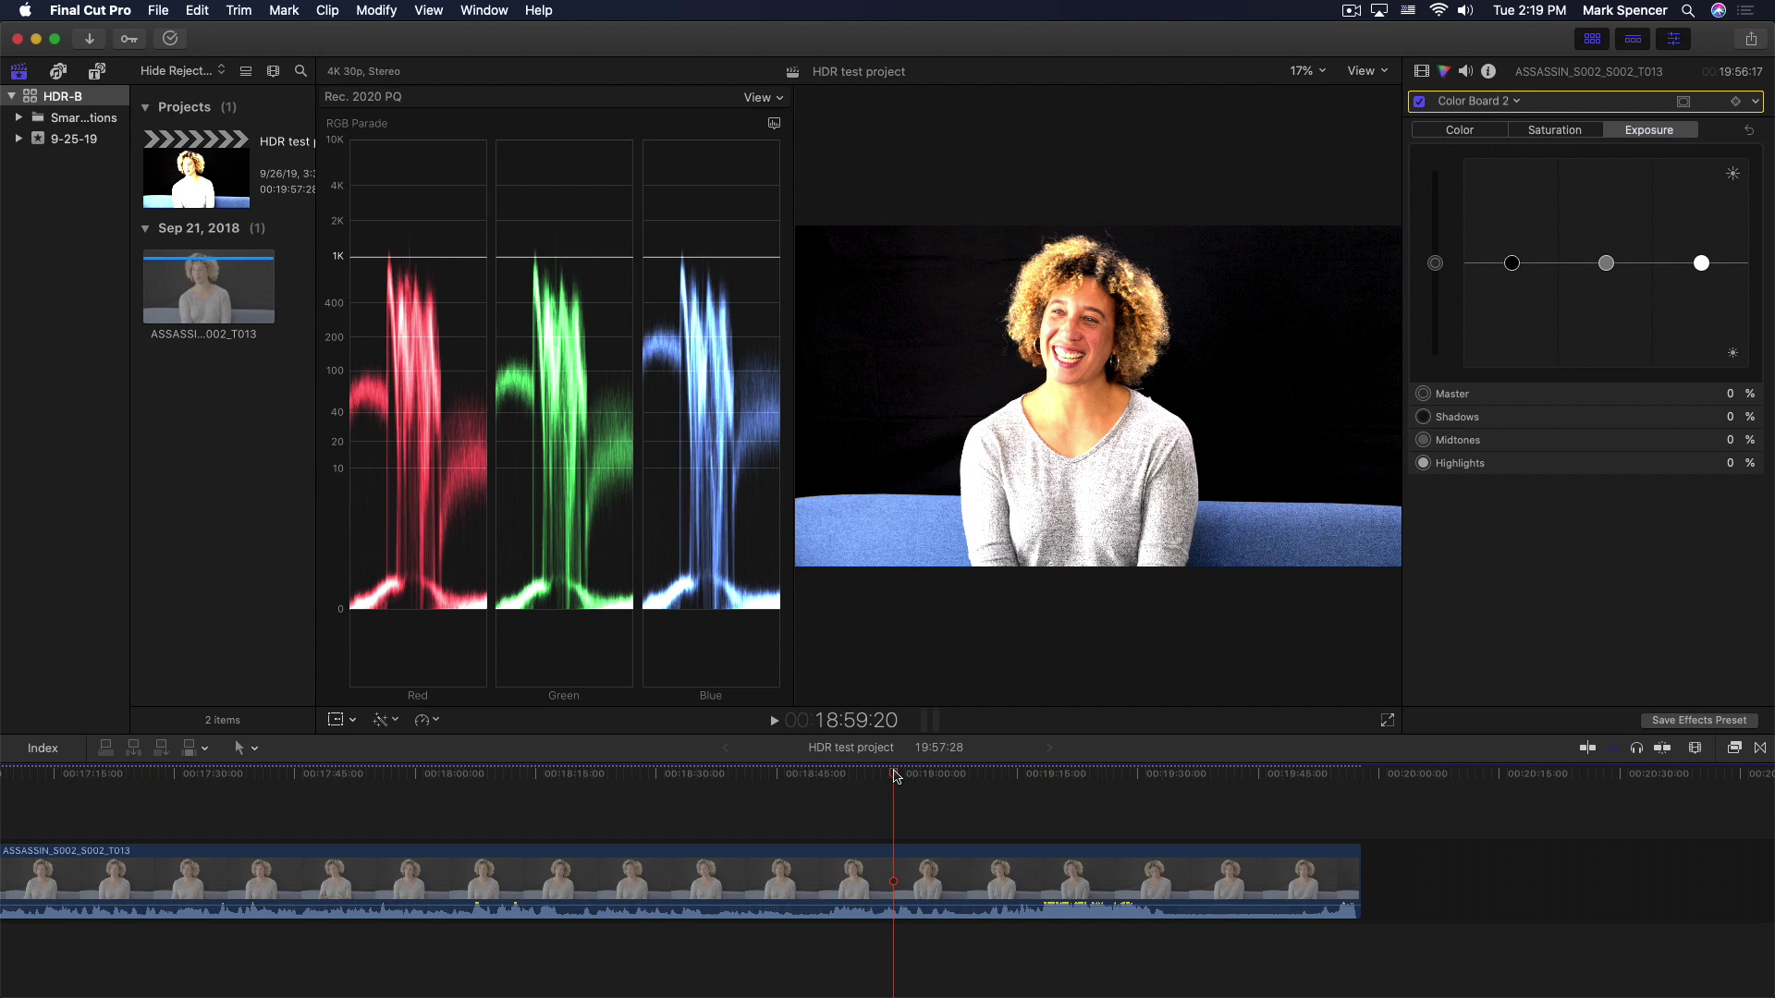
pyautogui.click(207, 202)
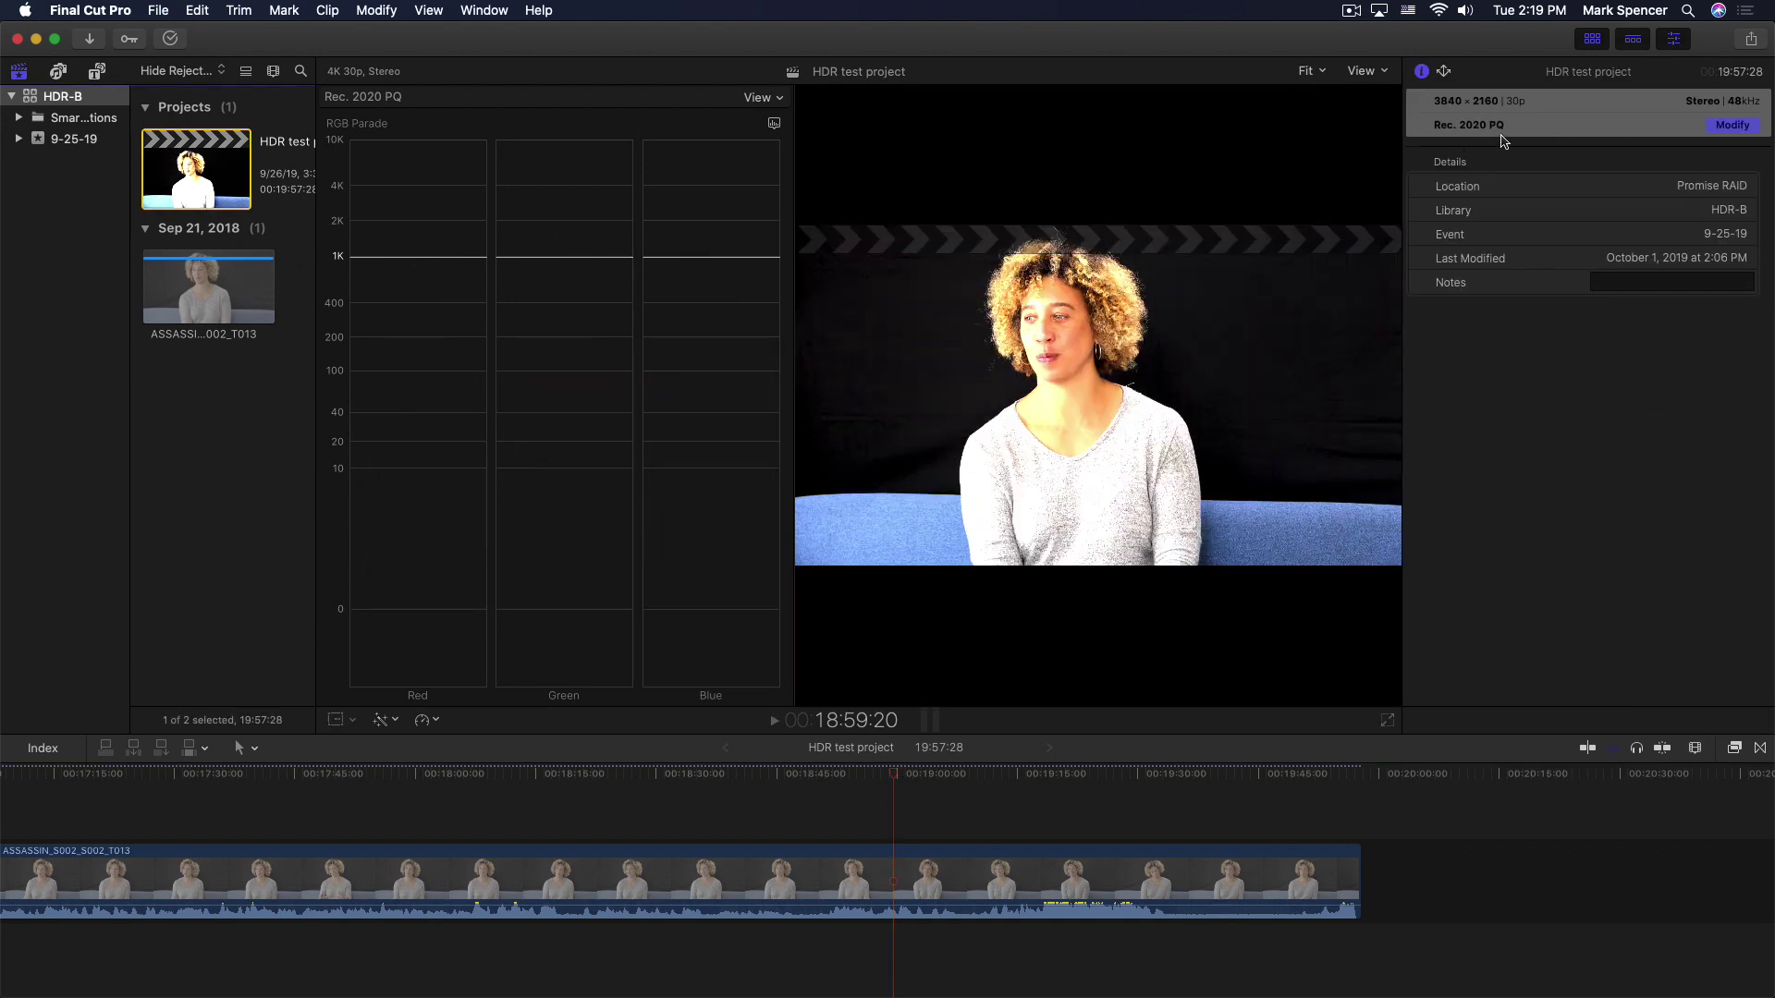
pyautogui.click(71, 99)
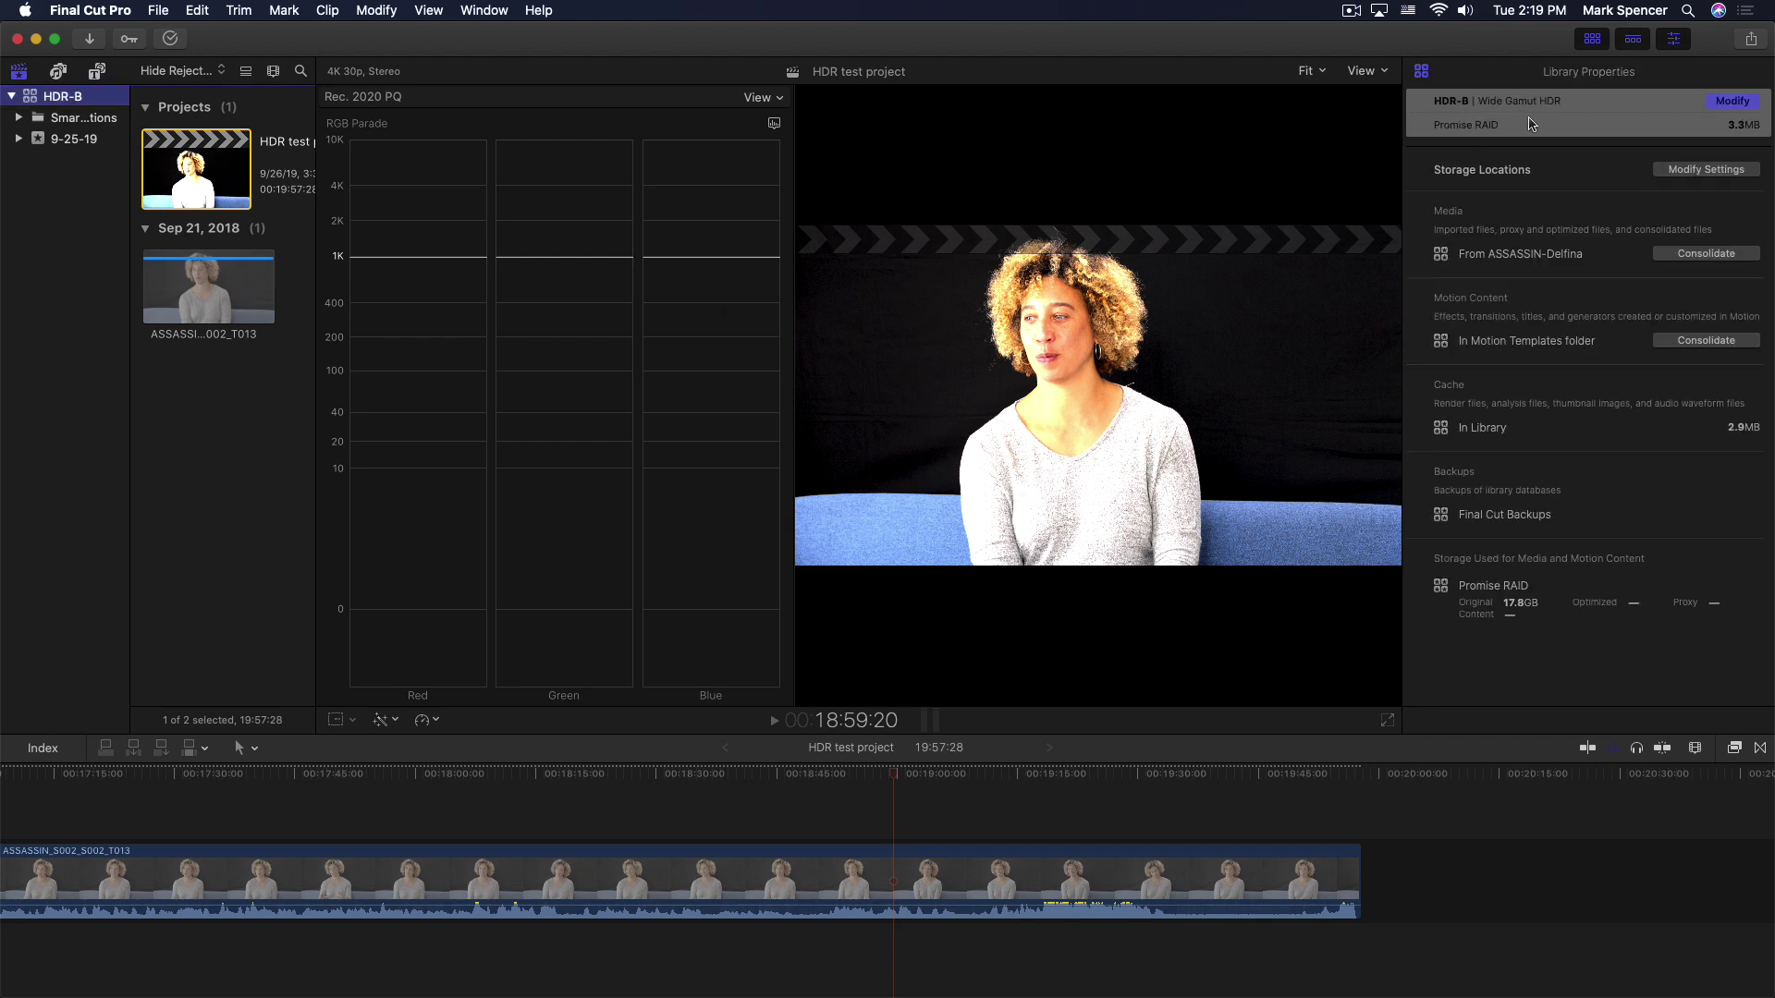
pyautogui.click(895, 782)
pyautogui.press('super+6')
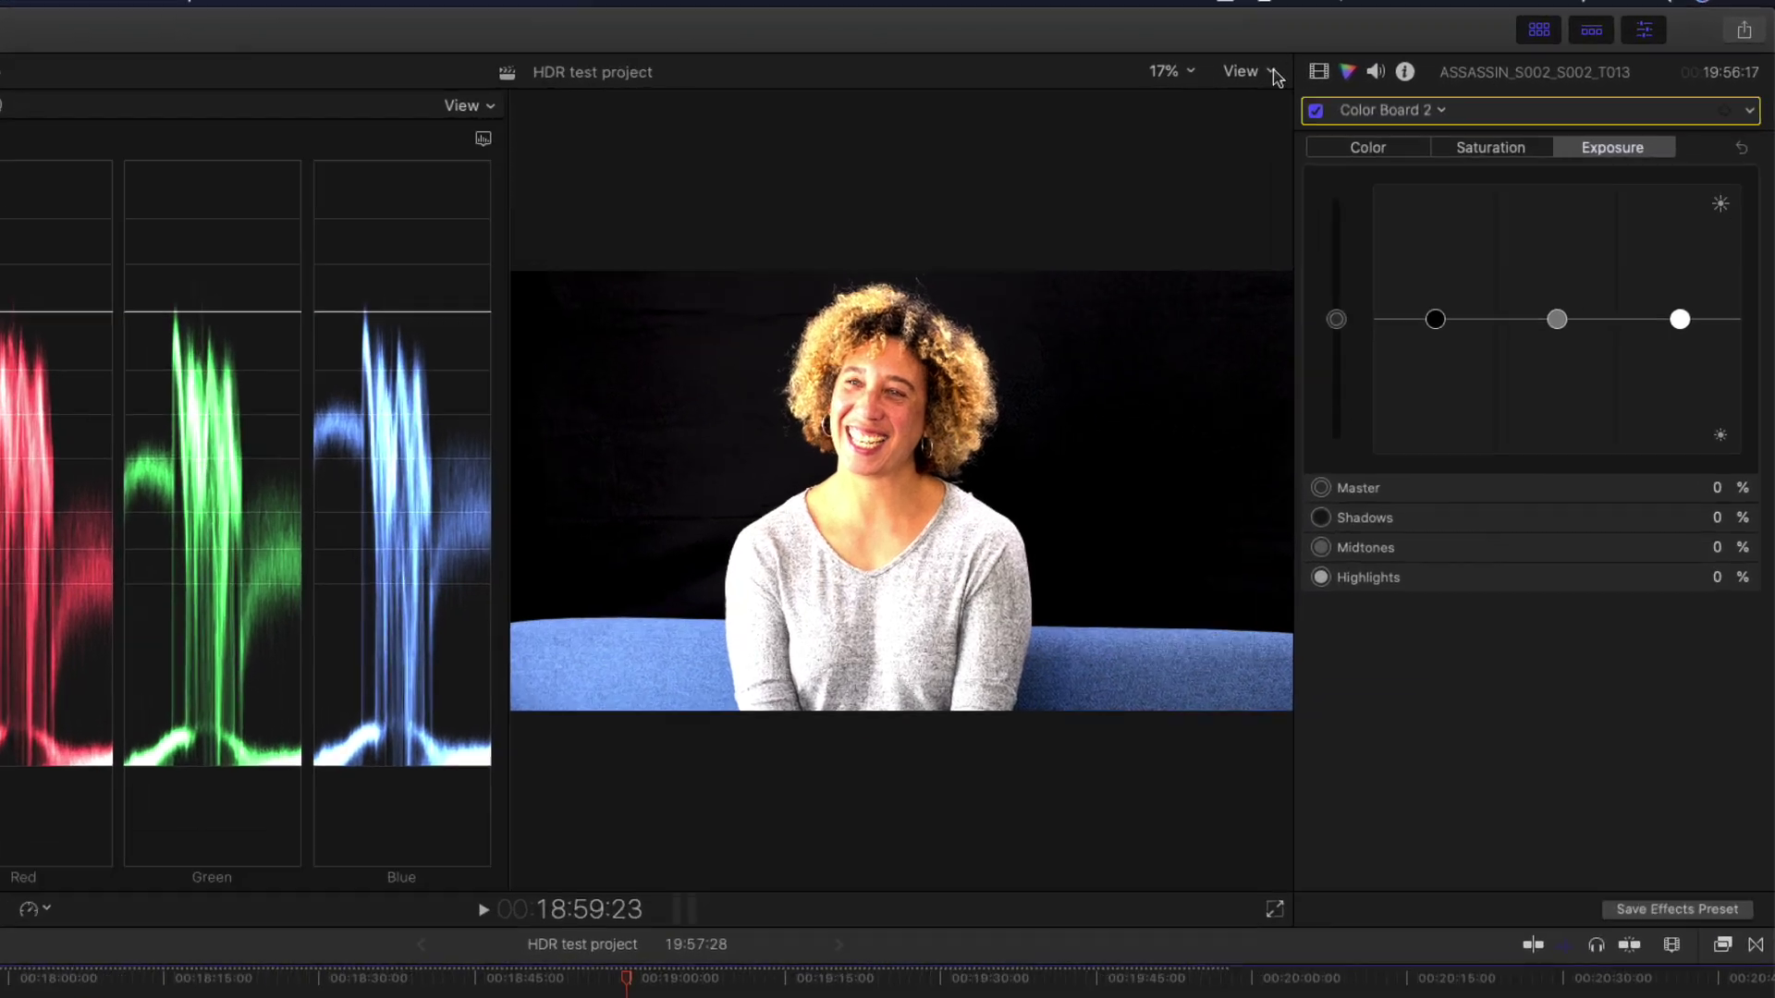
pyautogui.click(1383, 72)
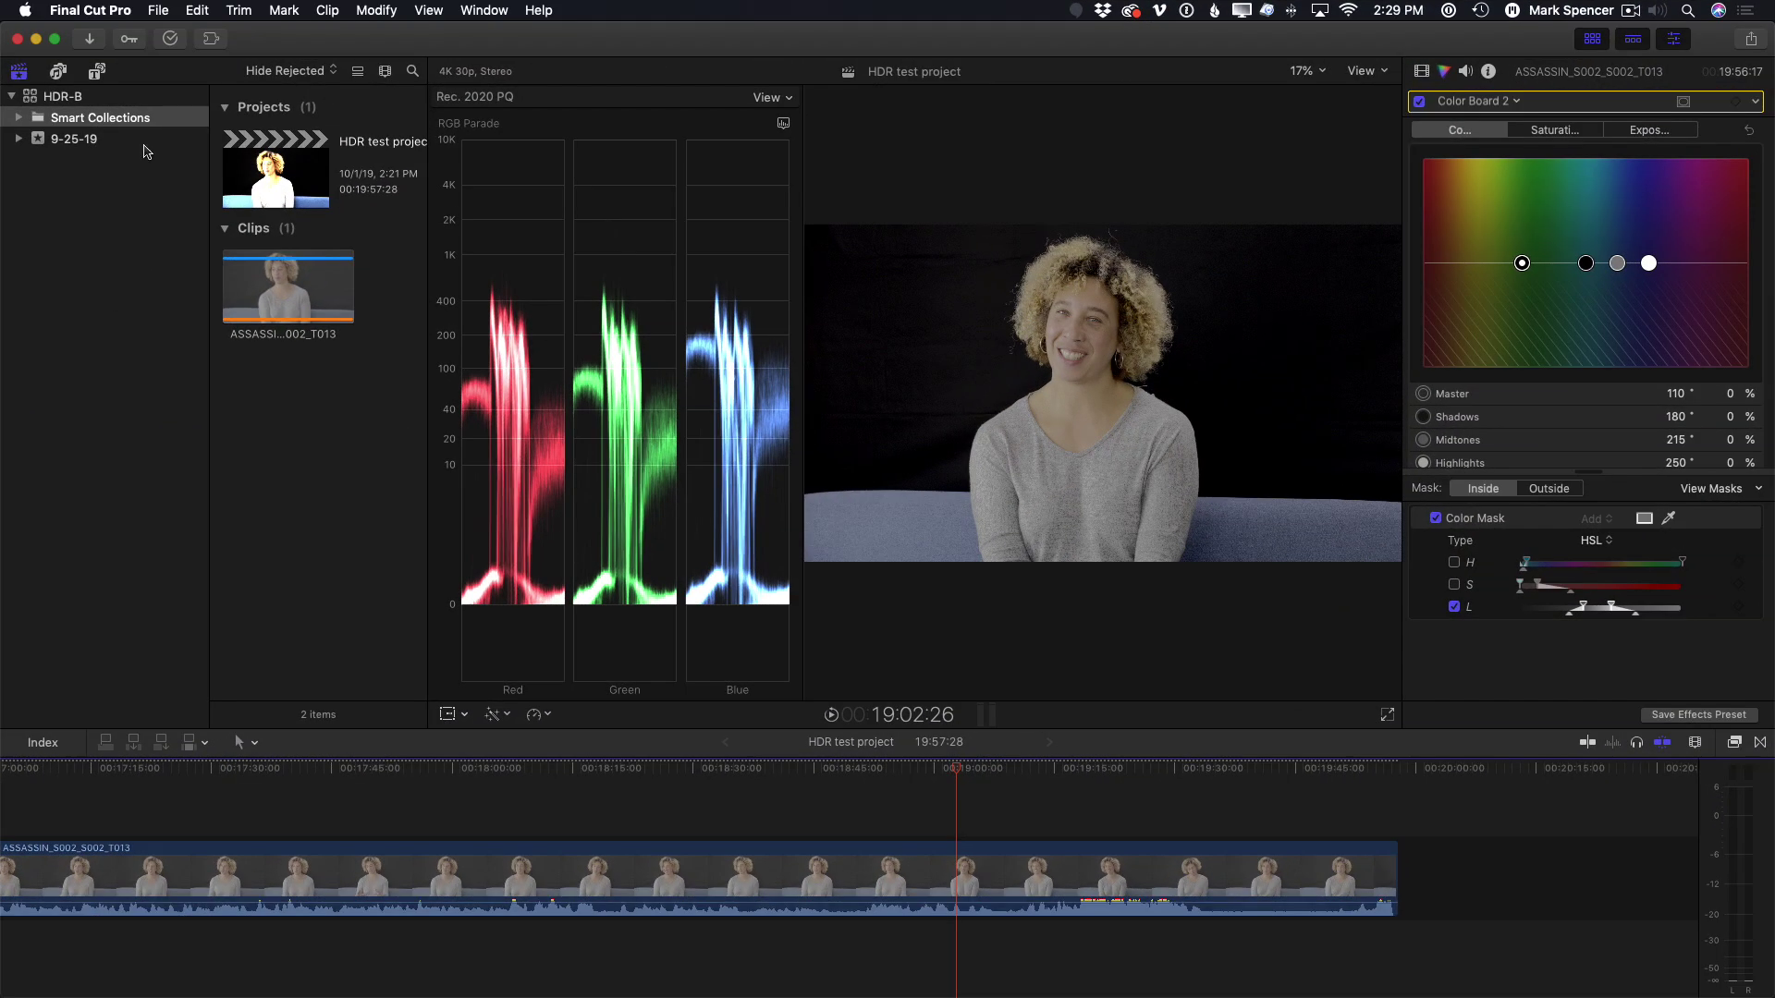
# Check the Final Cut Pro 10.4.7 and macOS versions, then show the viewer's View menu with raw HDR checked.
pyautogui.click(104, 12)
pyautogui.click(123, 33)
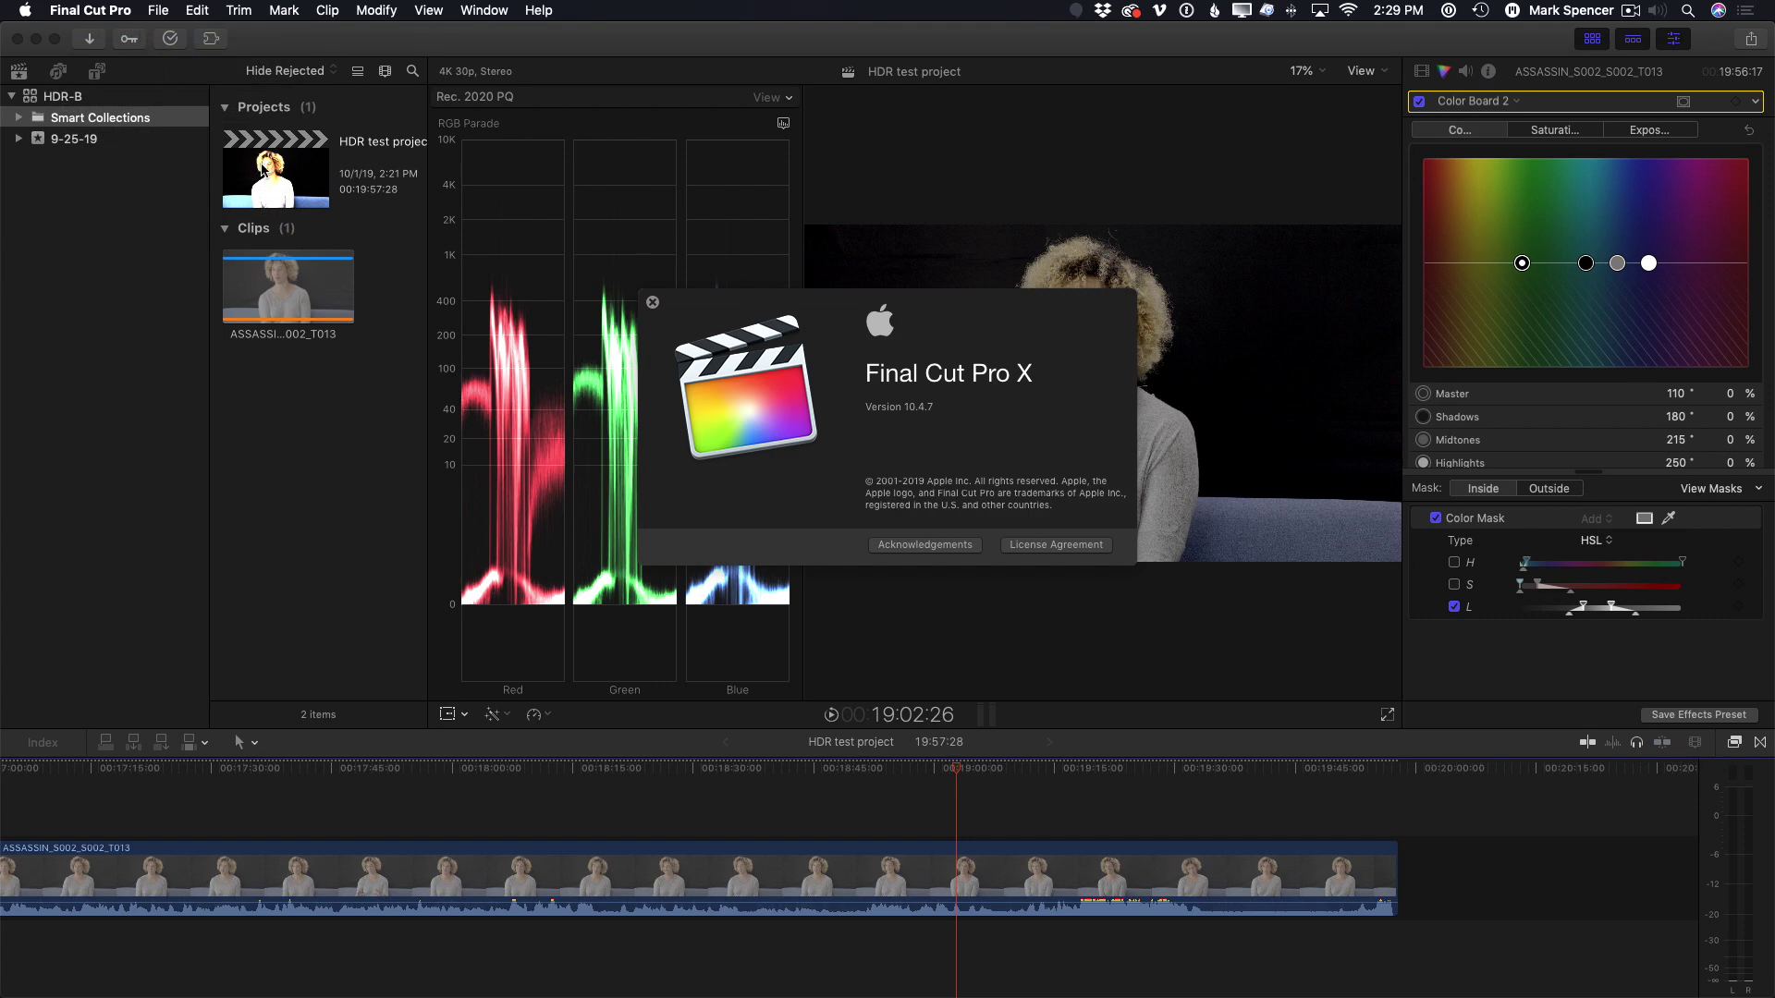
pyautogui.click(652, 302)
pyautogui.click(25, 11)
pyautogui.click(41, 38)
pyautogui.click(601, 212)
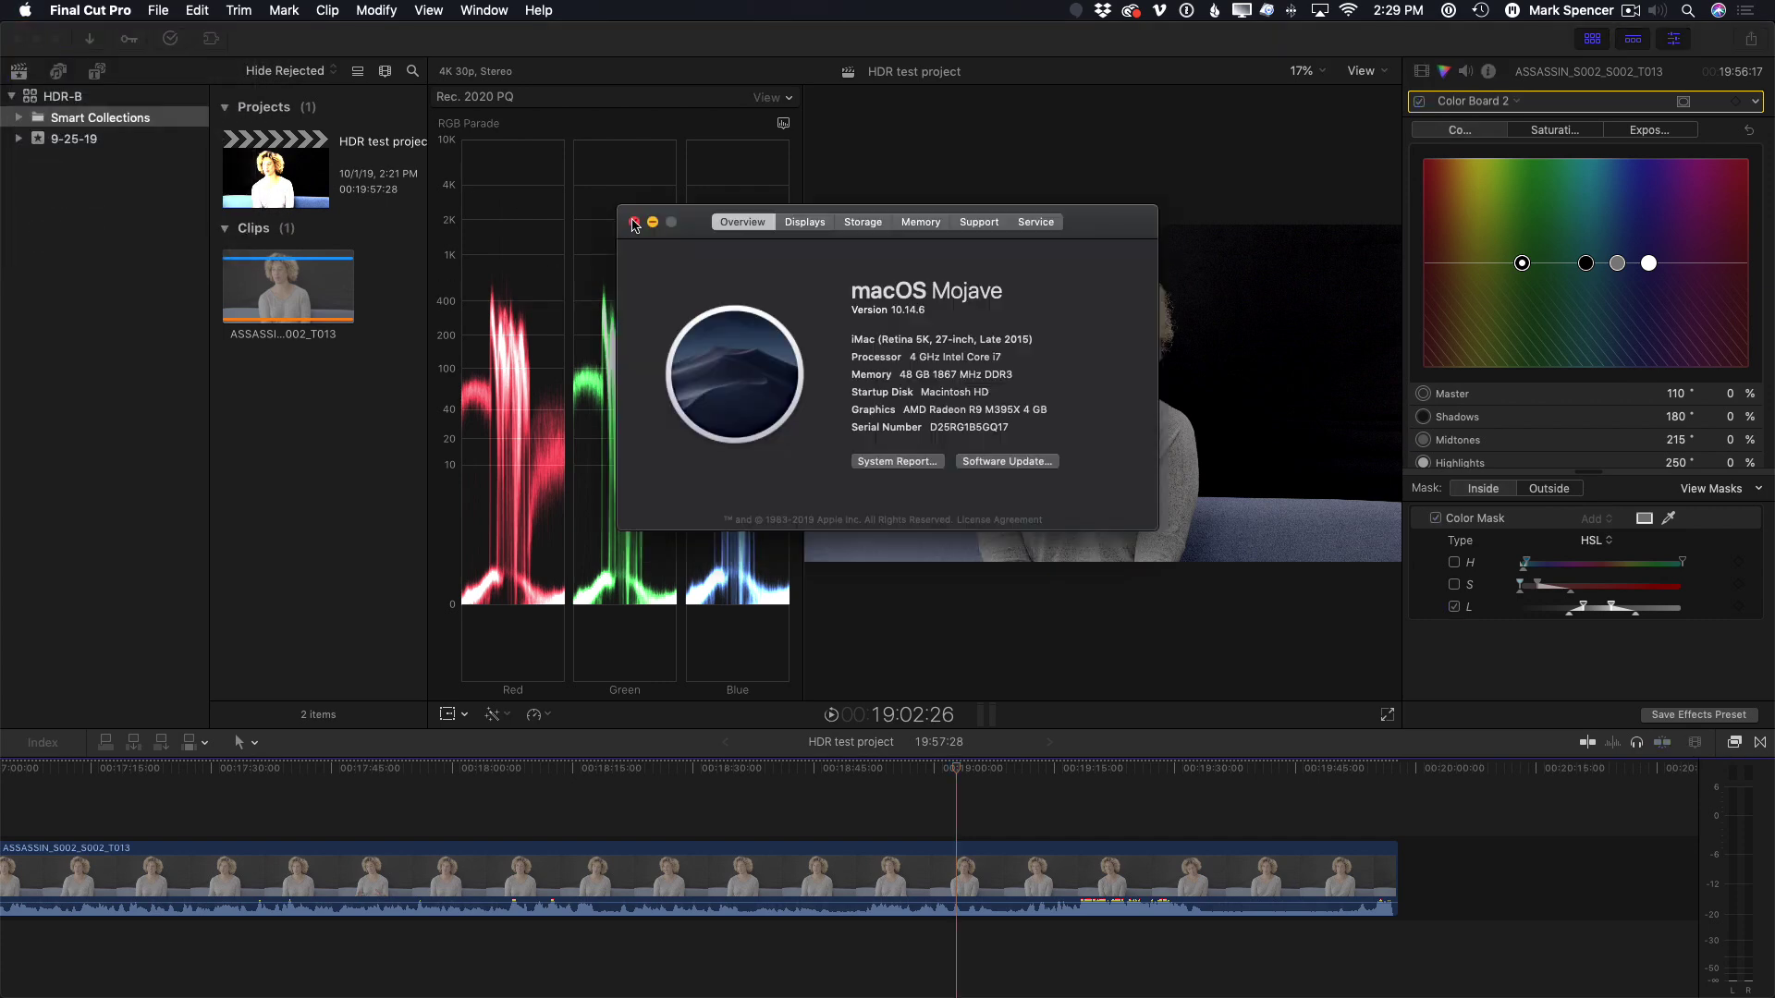
pyautogui.click(1383, 75)
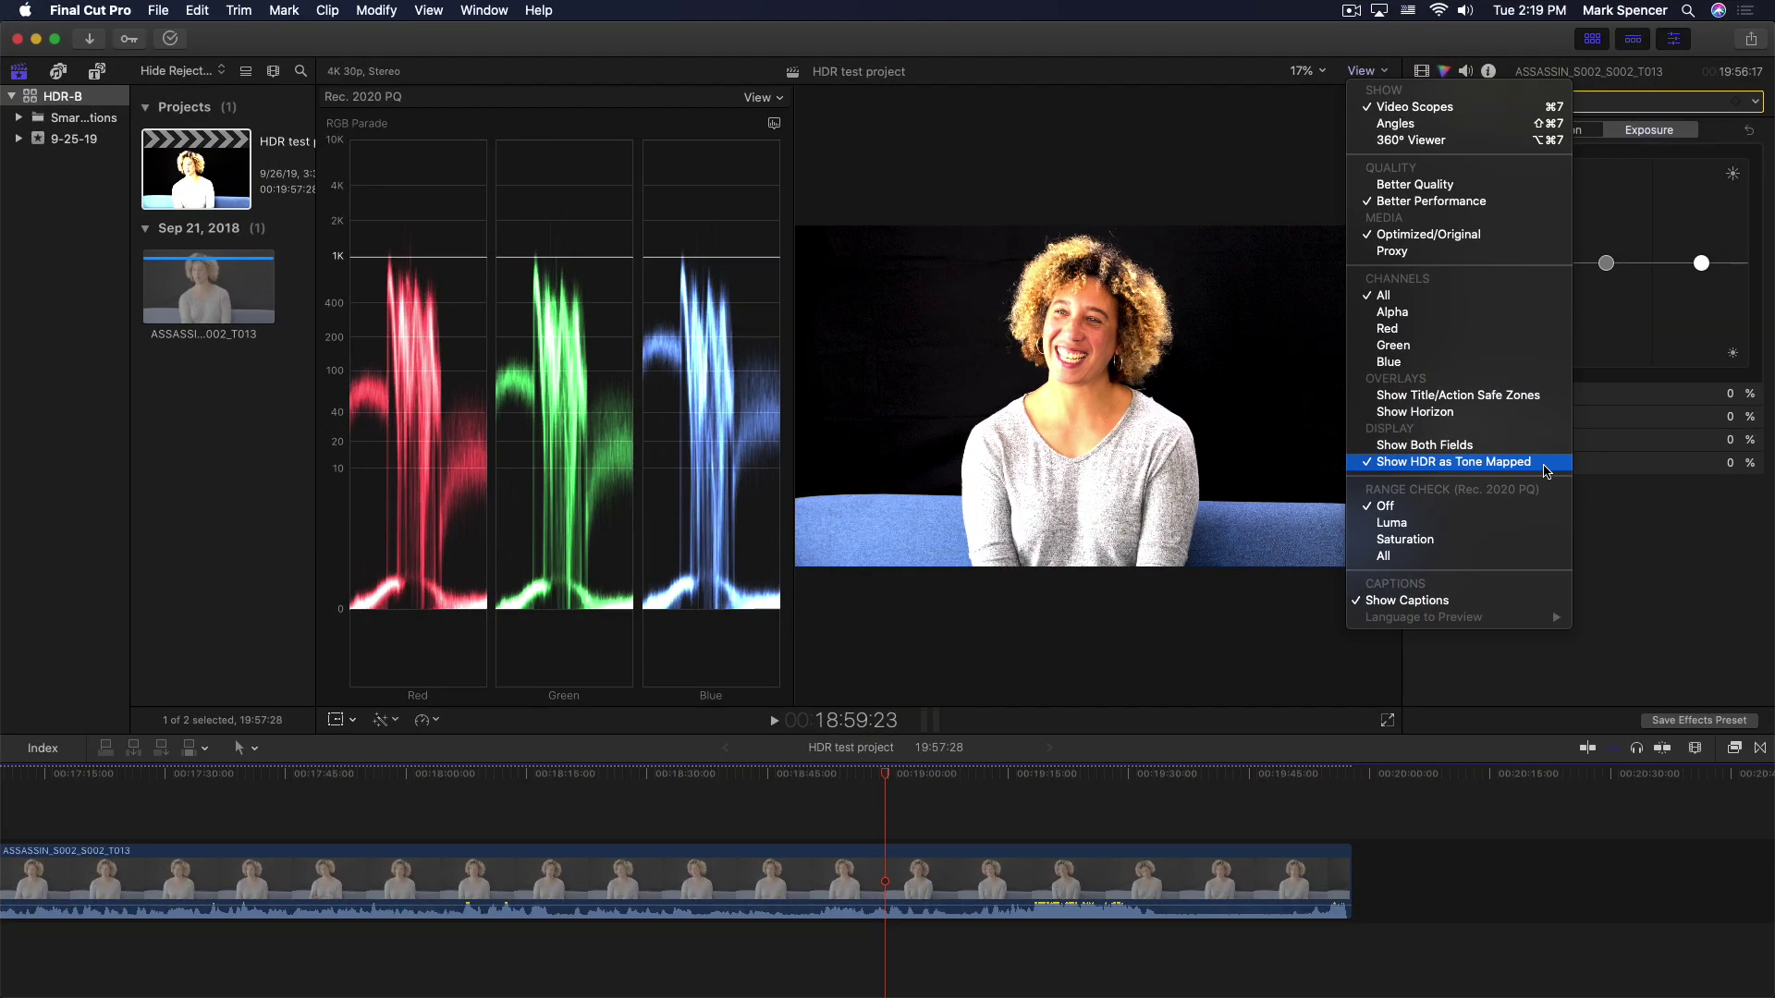
# Dismiss the viewer's View menu to return to the HDR-B clip's Color Board exposure settings.
pyautogui.click(1545, 465)
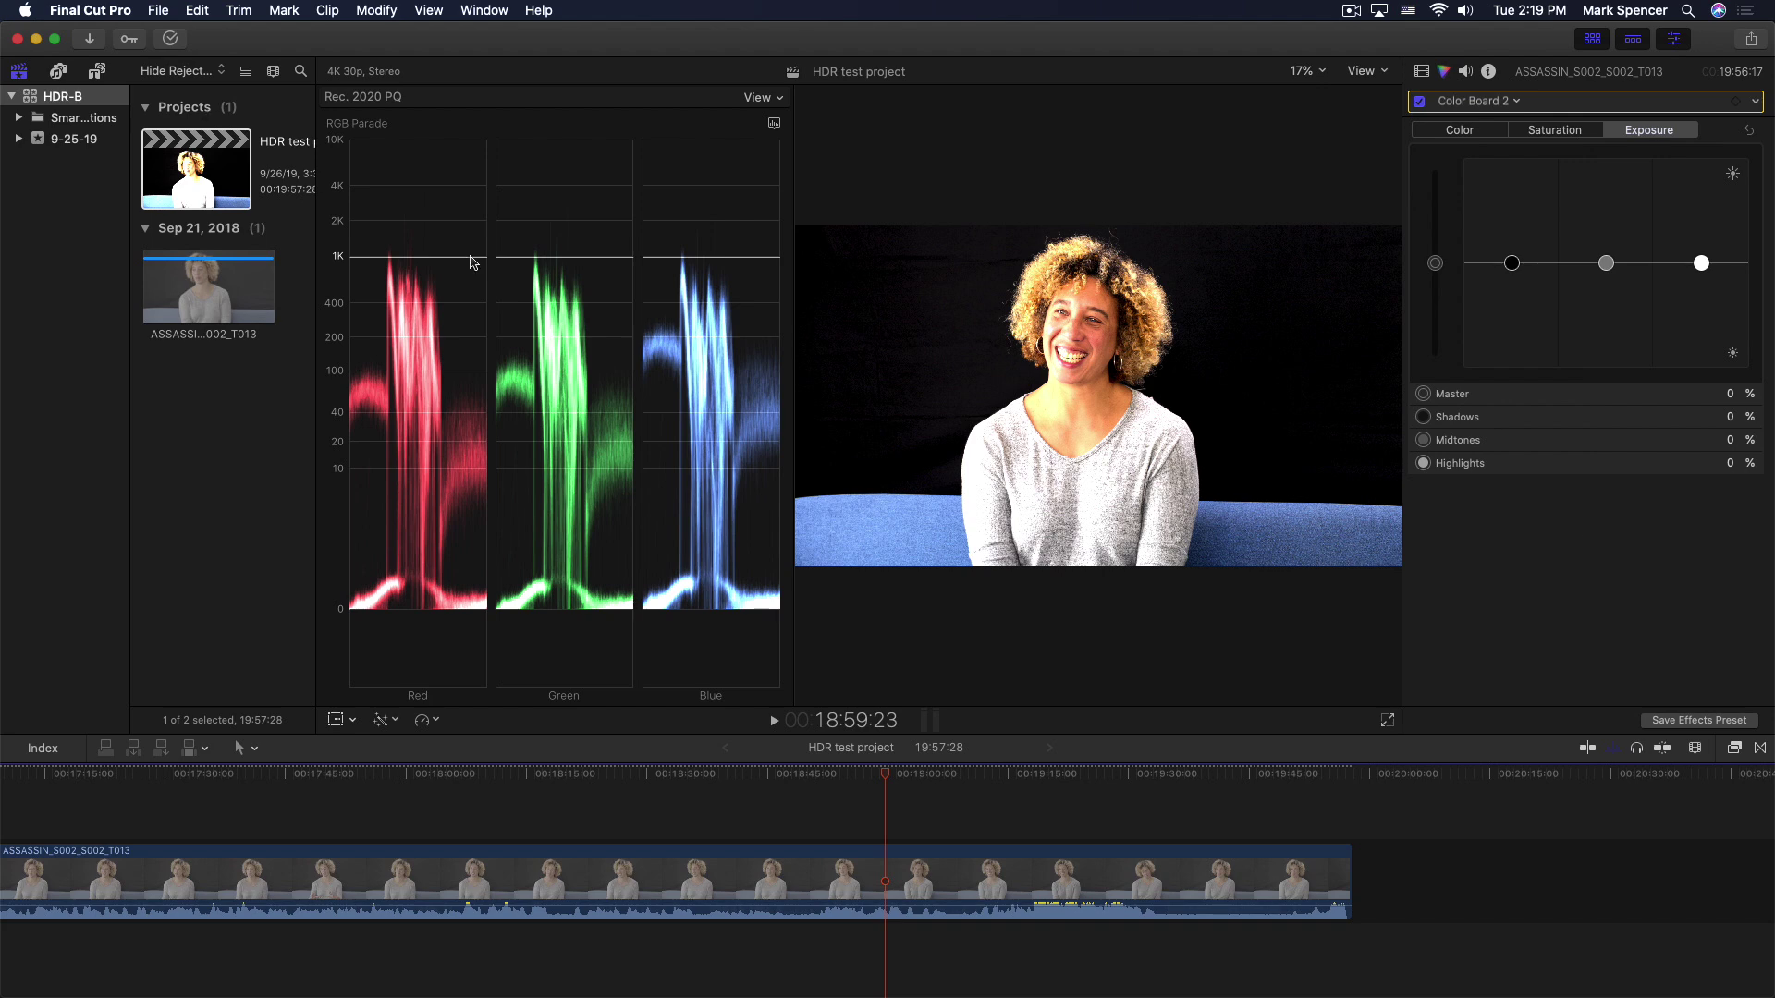
pyautogui.click(65, 11)
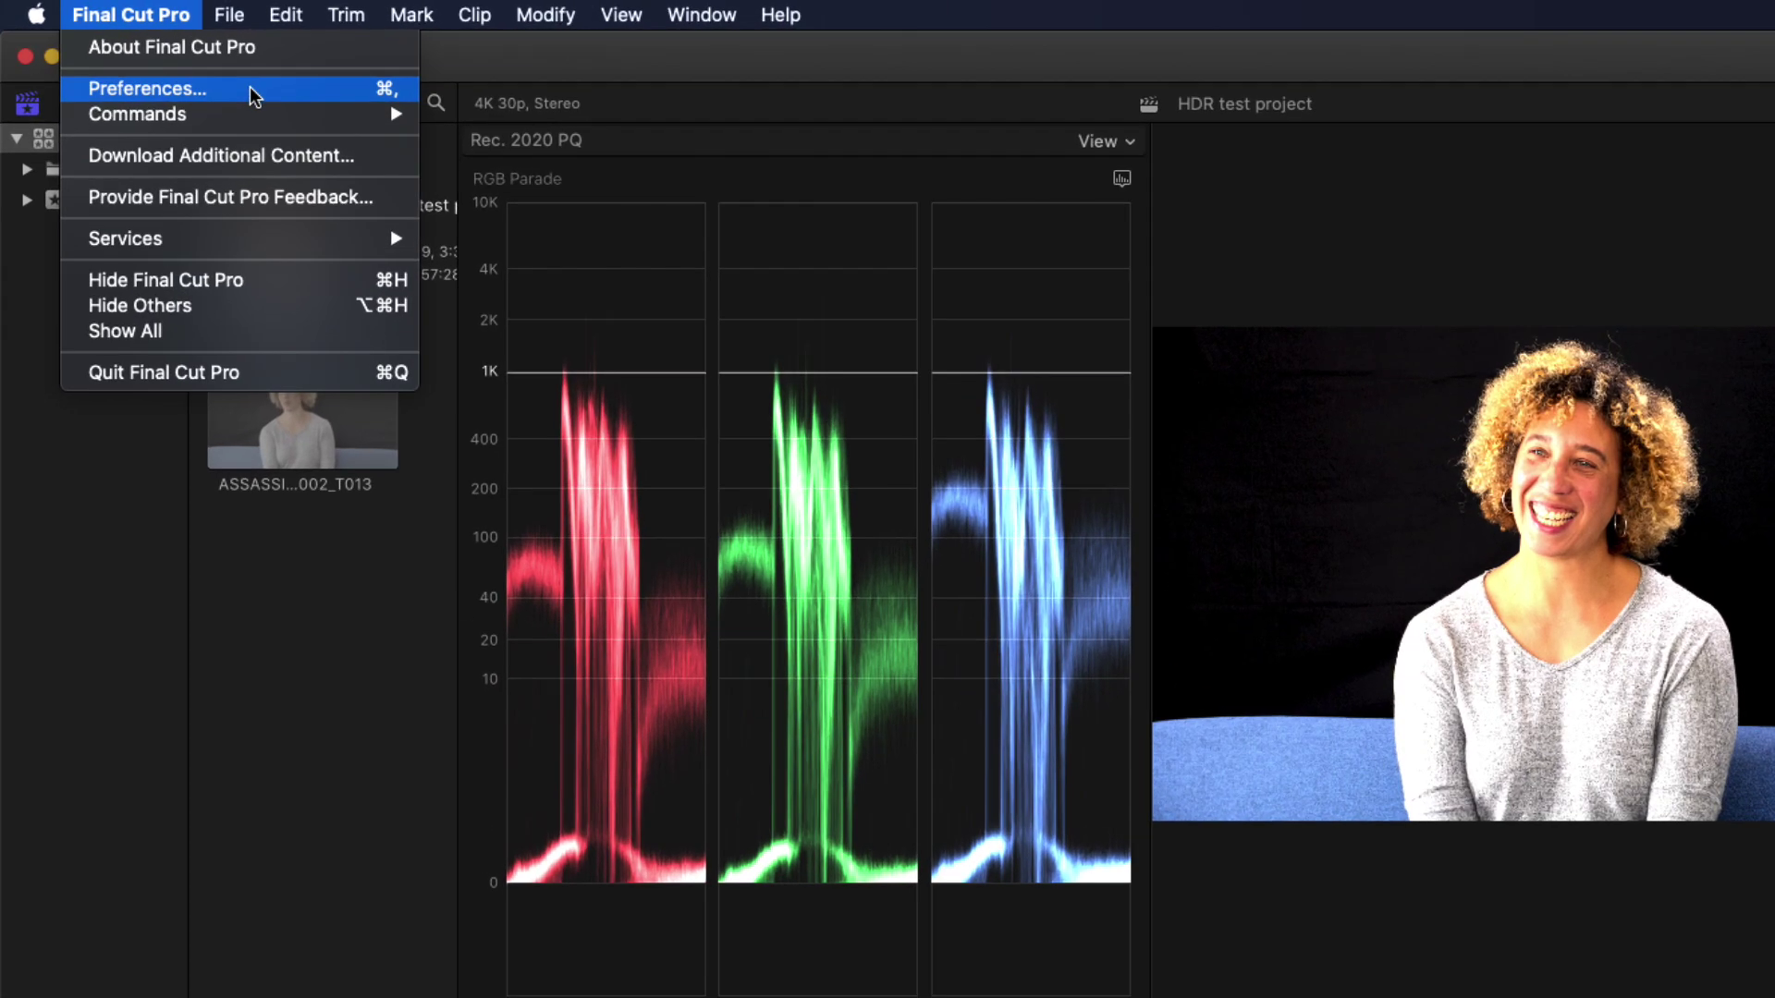
pyautogui.click(208, 74)
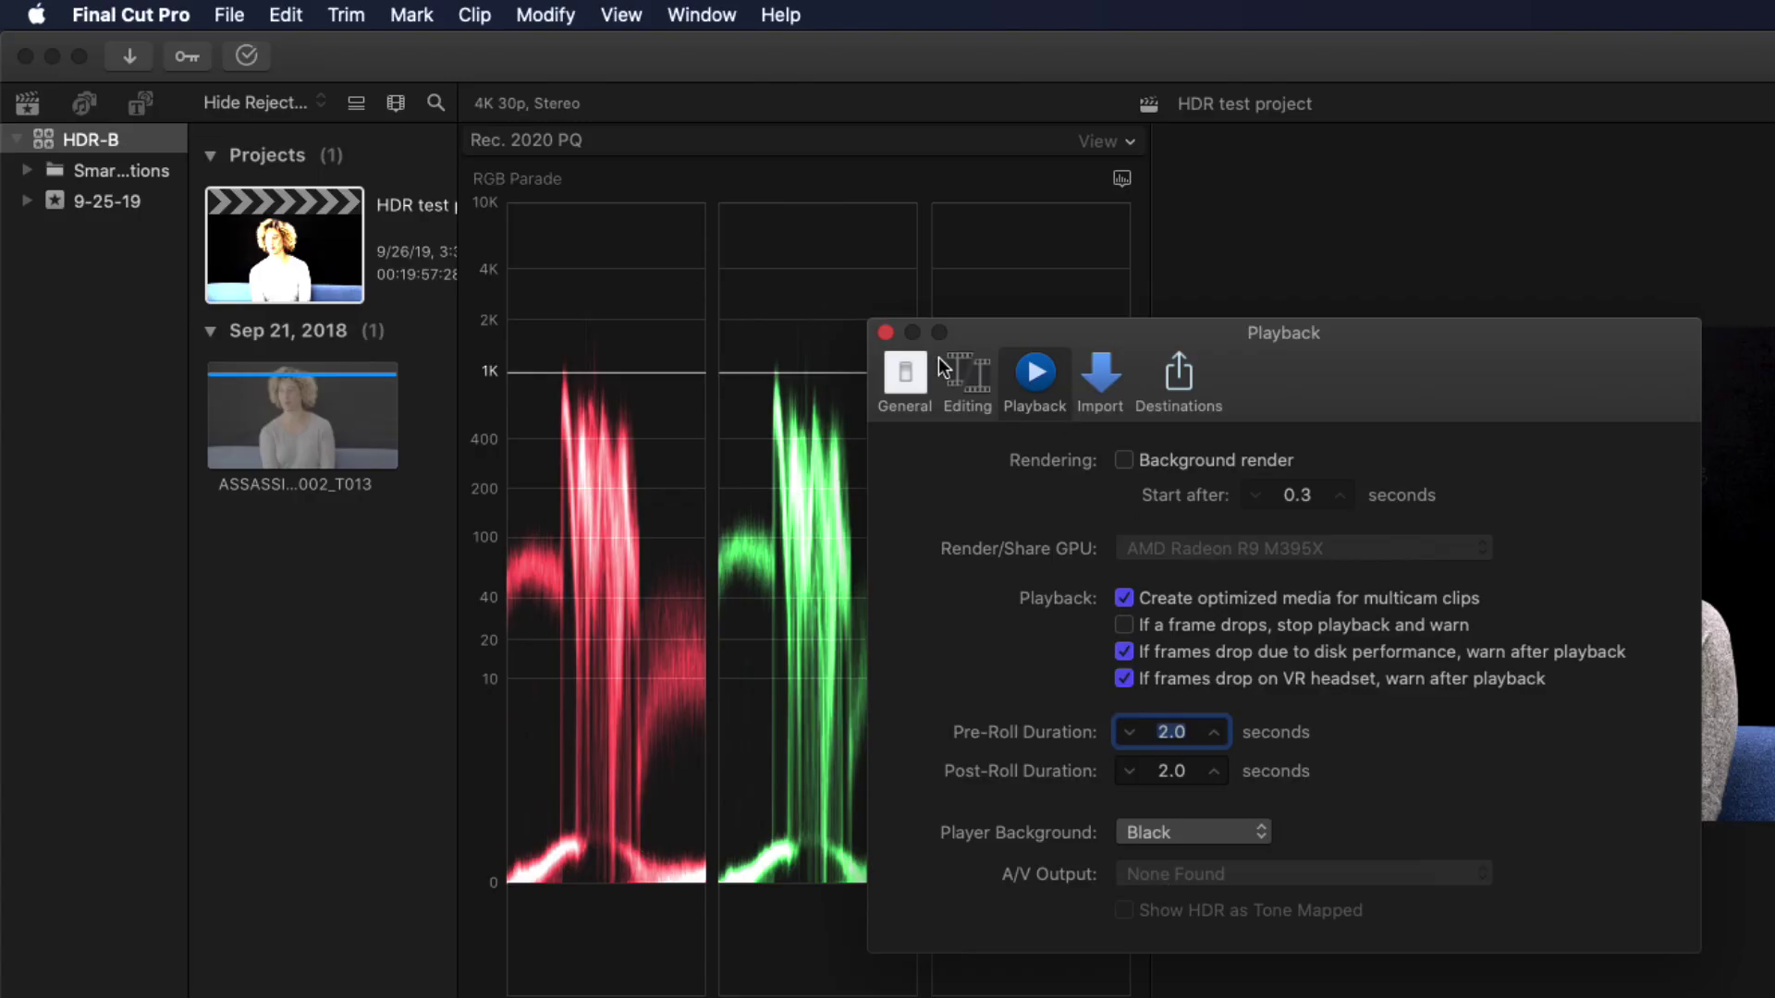
pyautogui.click(885, 333)
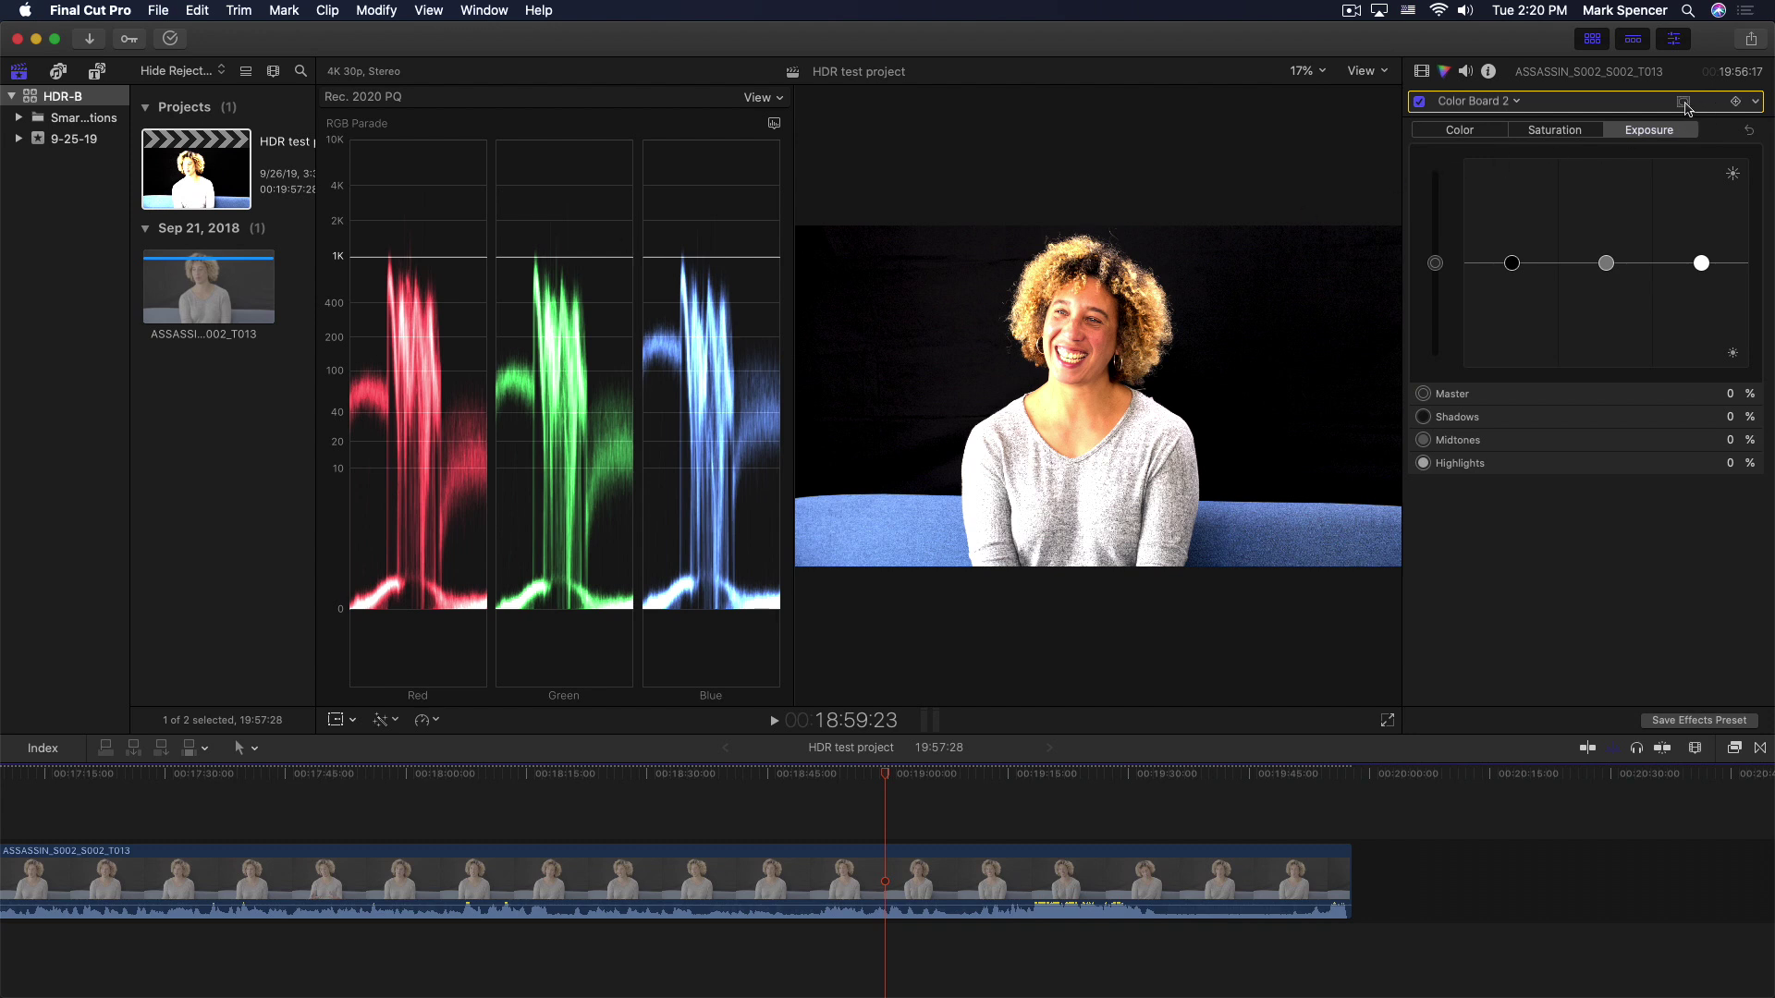
# Add an HSL color mask to the Color Board correction, sampled from the face.
pyautogui.click(1683, 102)
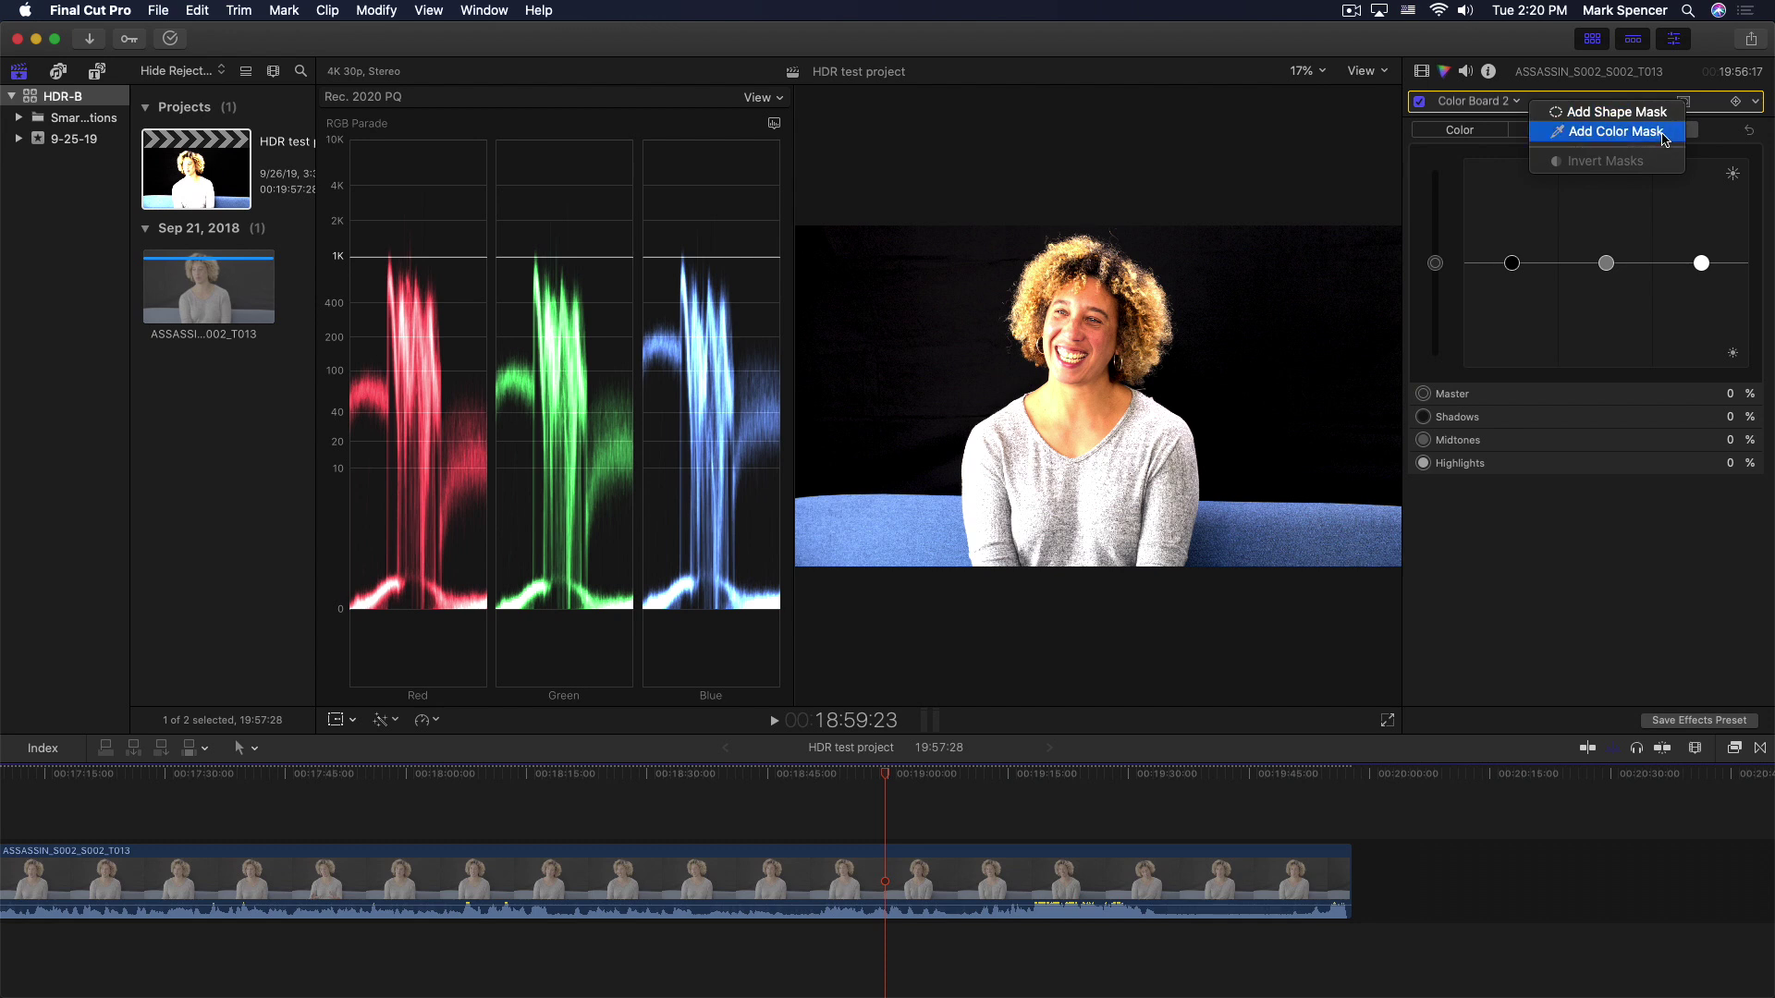
pyautogui.click(1662, 134)
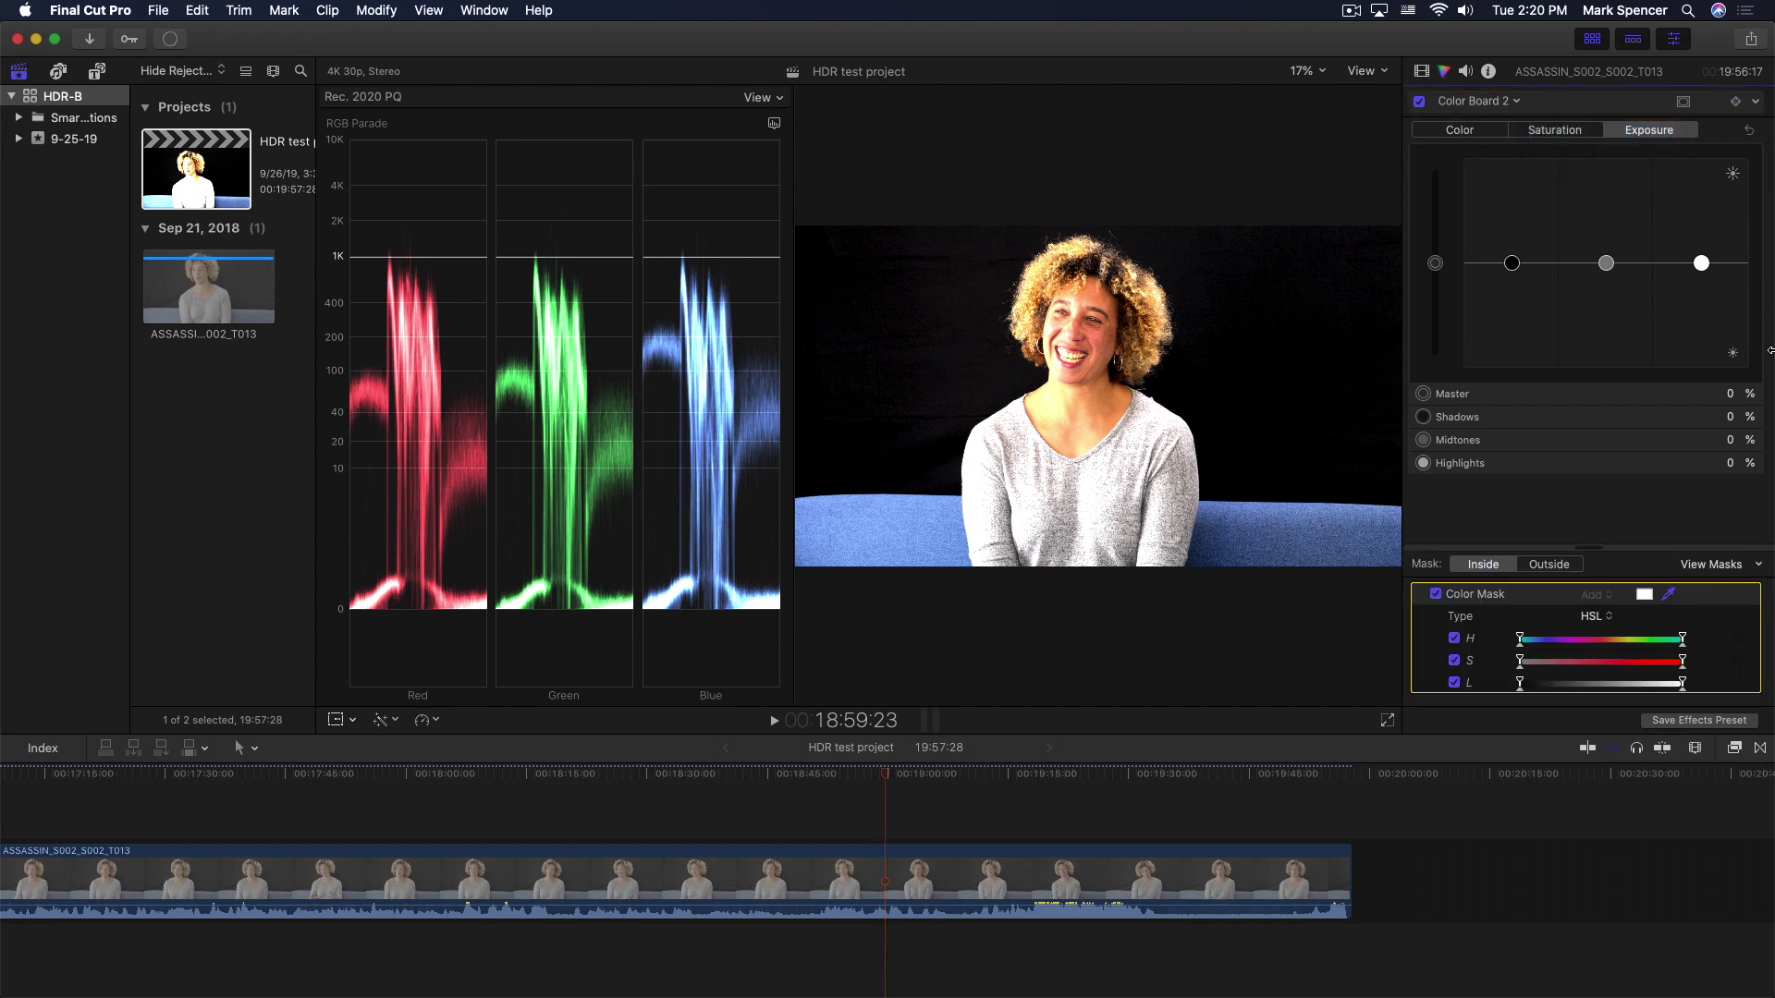
pyautogui.click(1607, 617)
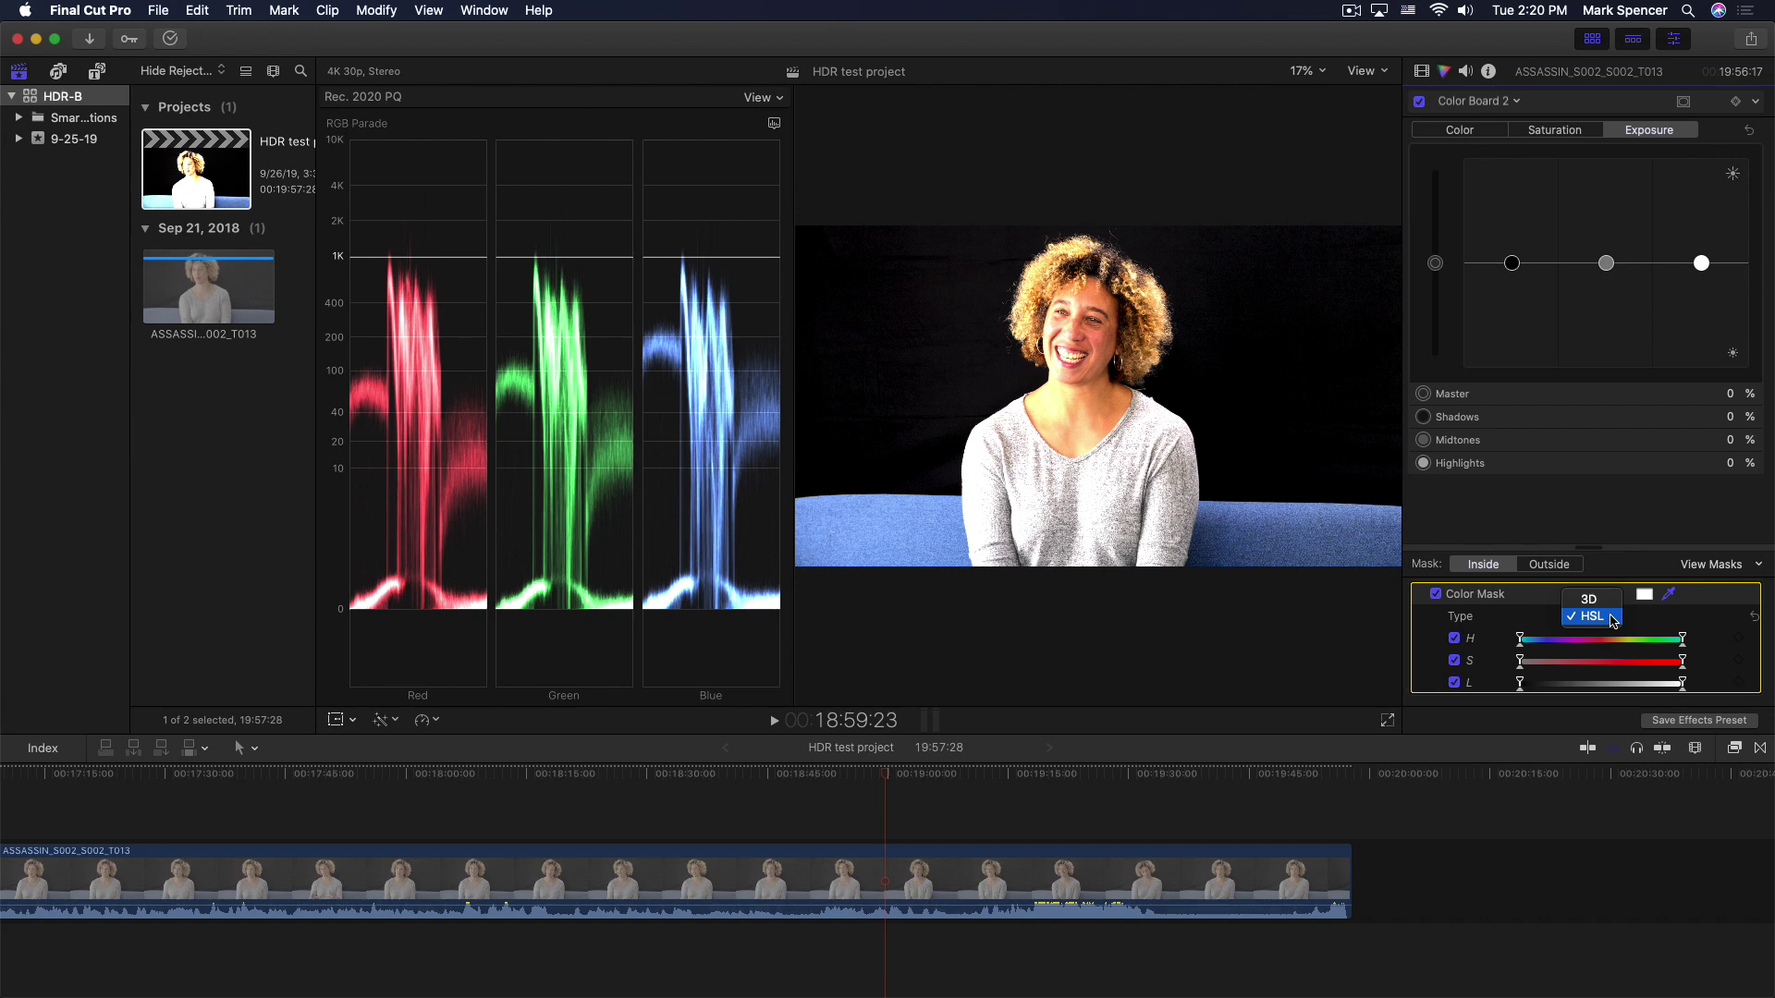
pyautogui.click(1613, 619)
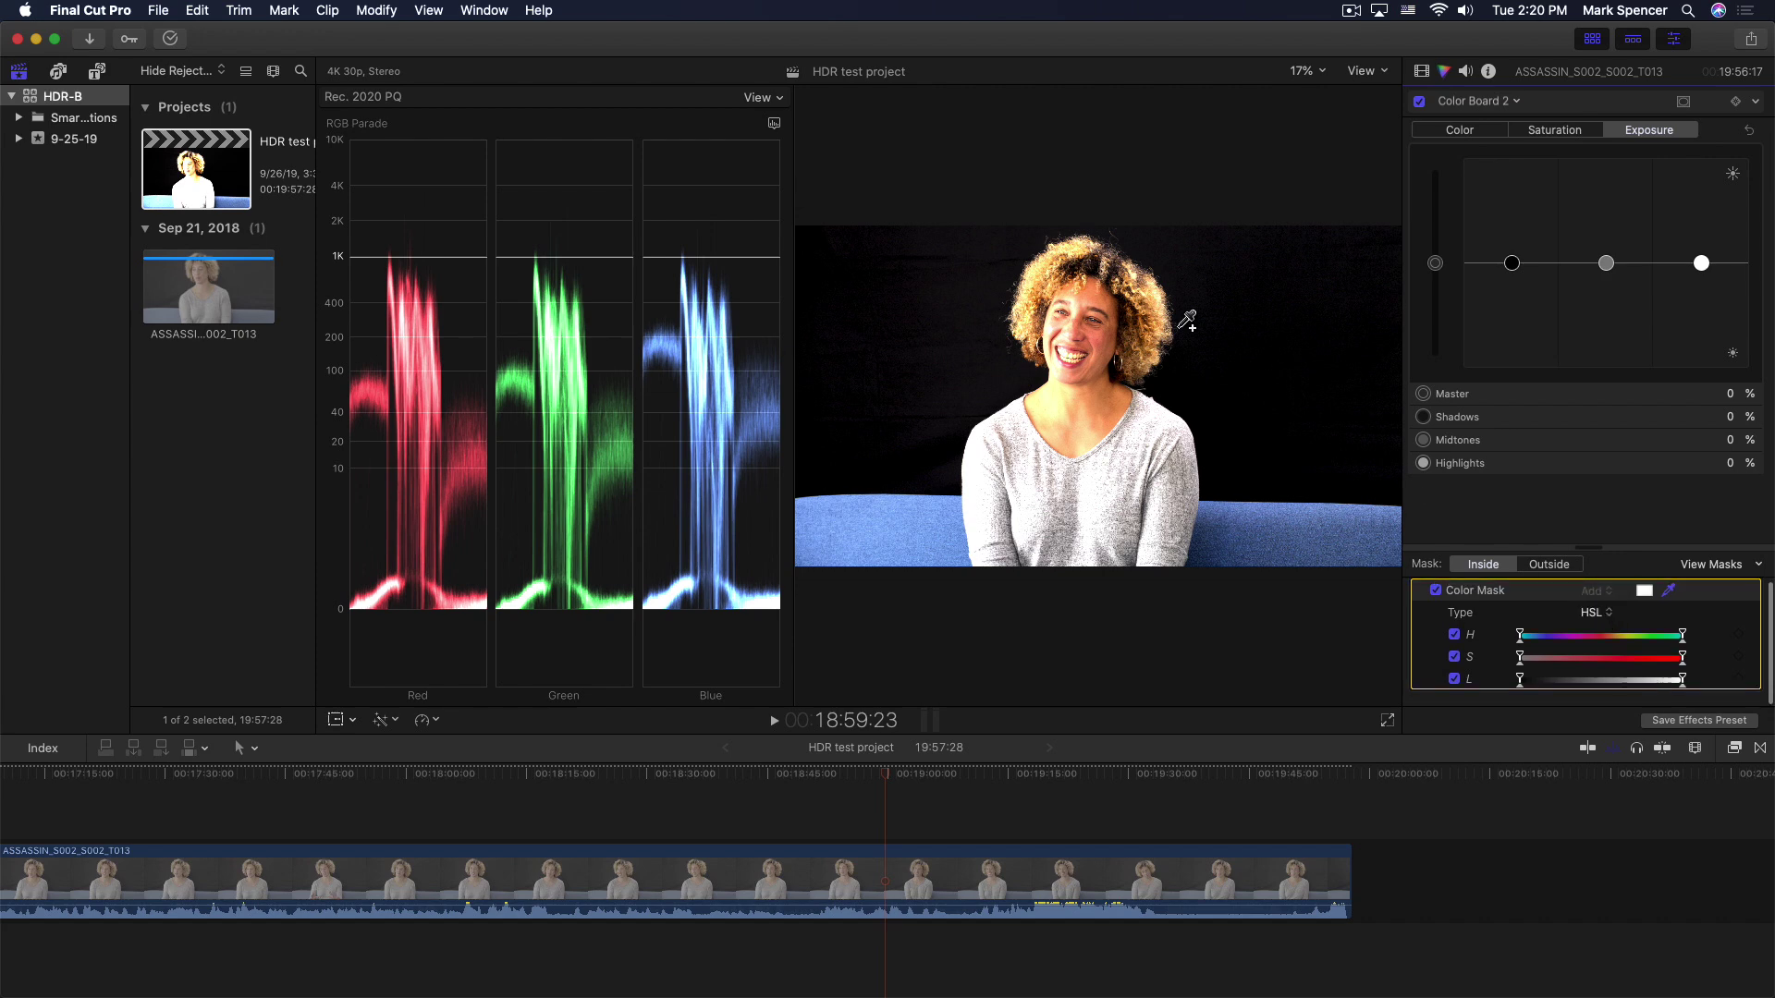
pyautogui.moveTo(972, 282); pyautogui.dragTo(1229, 496)
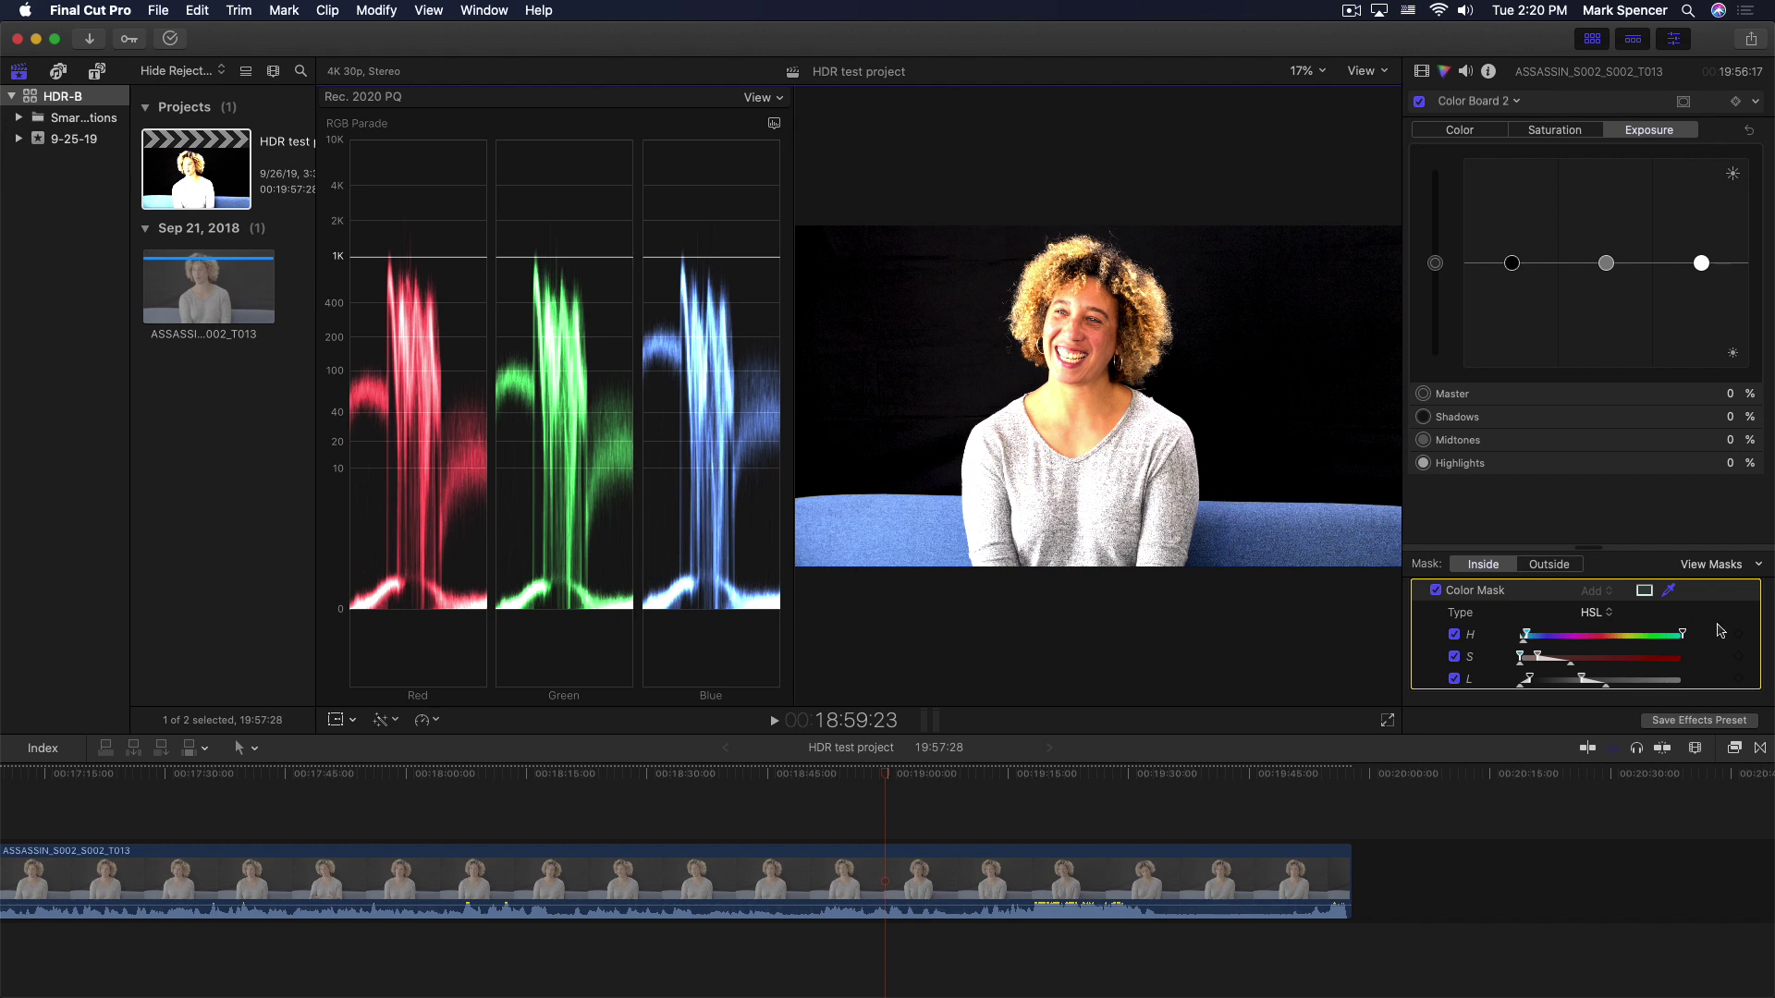
# Preview the mask in colour, disable H and S, and shift luminance toward brighter tones.
pyautogui.click(1728, 566)
pyautogui.click(1760, 569)
pyautogui.click(1760, 568)
pyautogui.click(1734, 600)
pyautogui.click(1455, 635)
pyautogui.click(1454, 657)
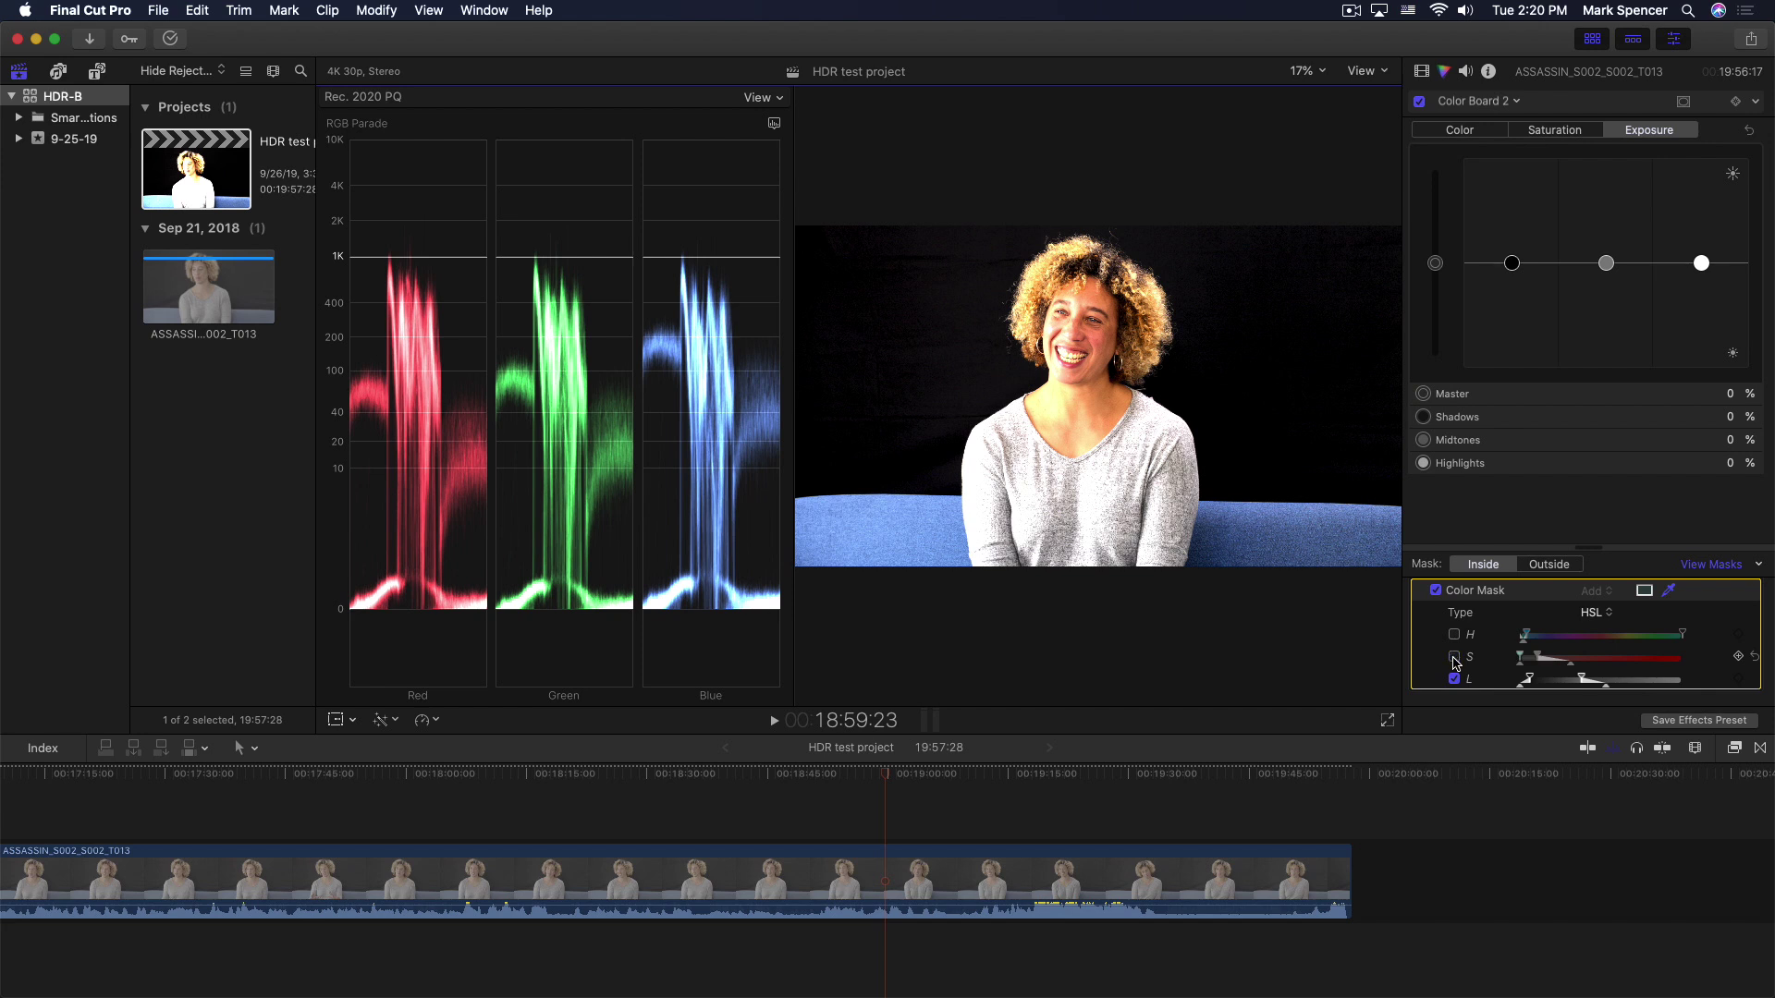
pyautogui.moveTo(1559, 681); pyautogui.dragTo(1611, 679)
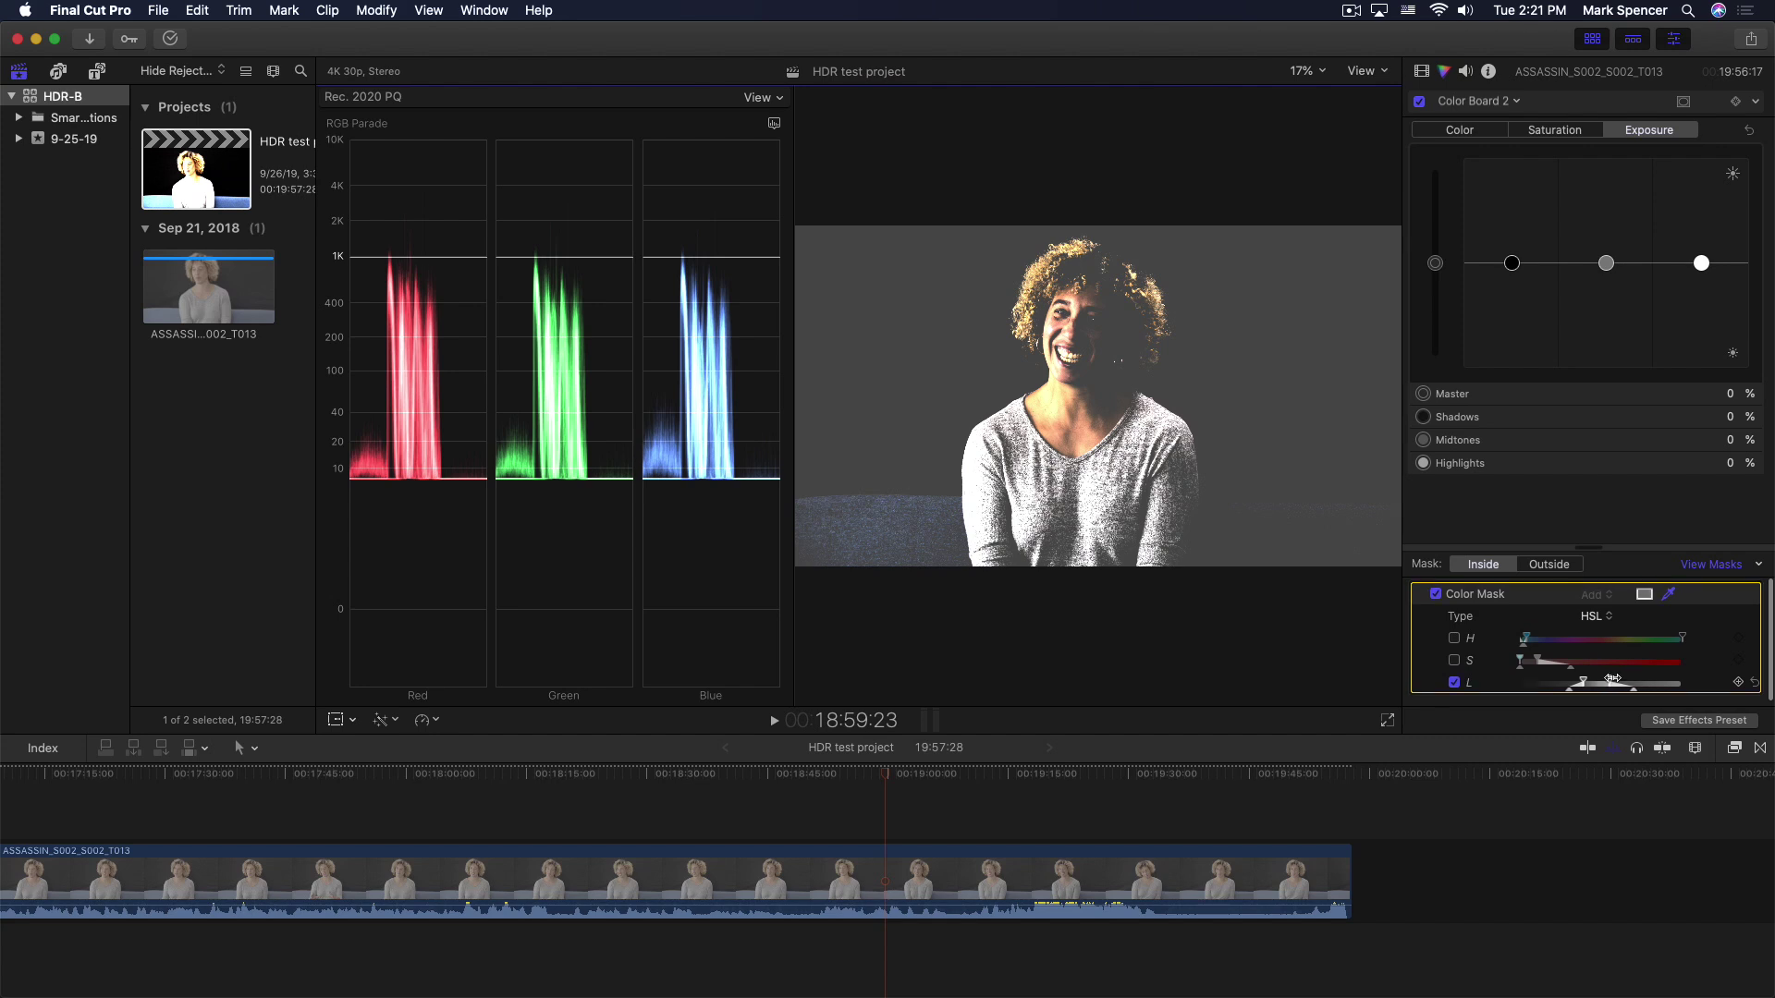
# Turn off the mask preview and drag the masked Master exposure down to about -15 %.
pyautogui.scroll(-1, 1627, 665)
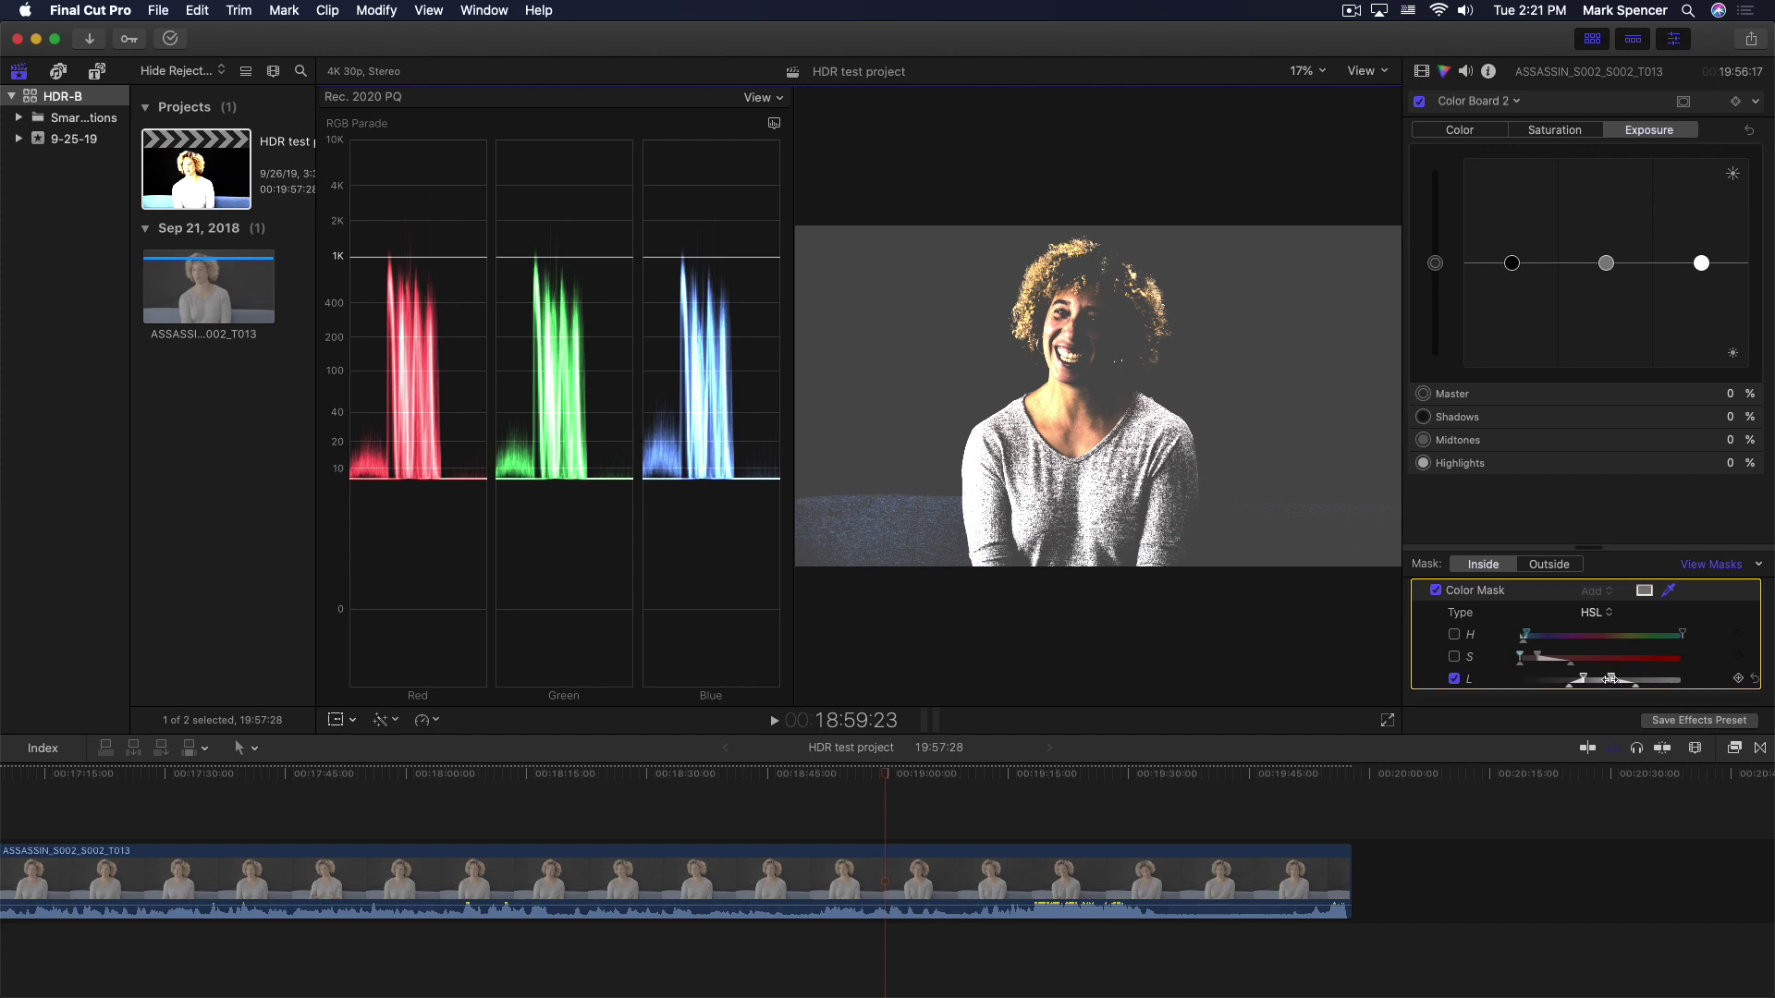
pyautogui.click(1719, 570)
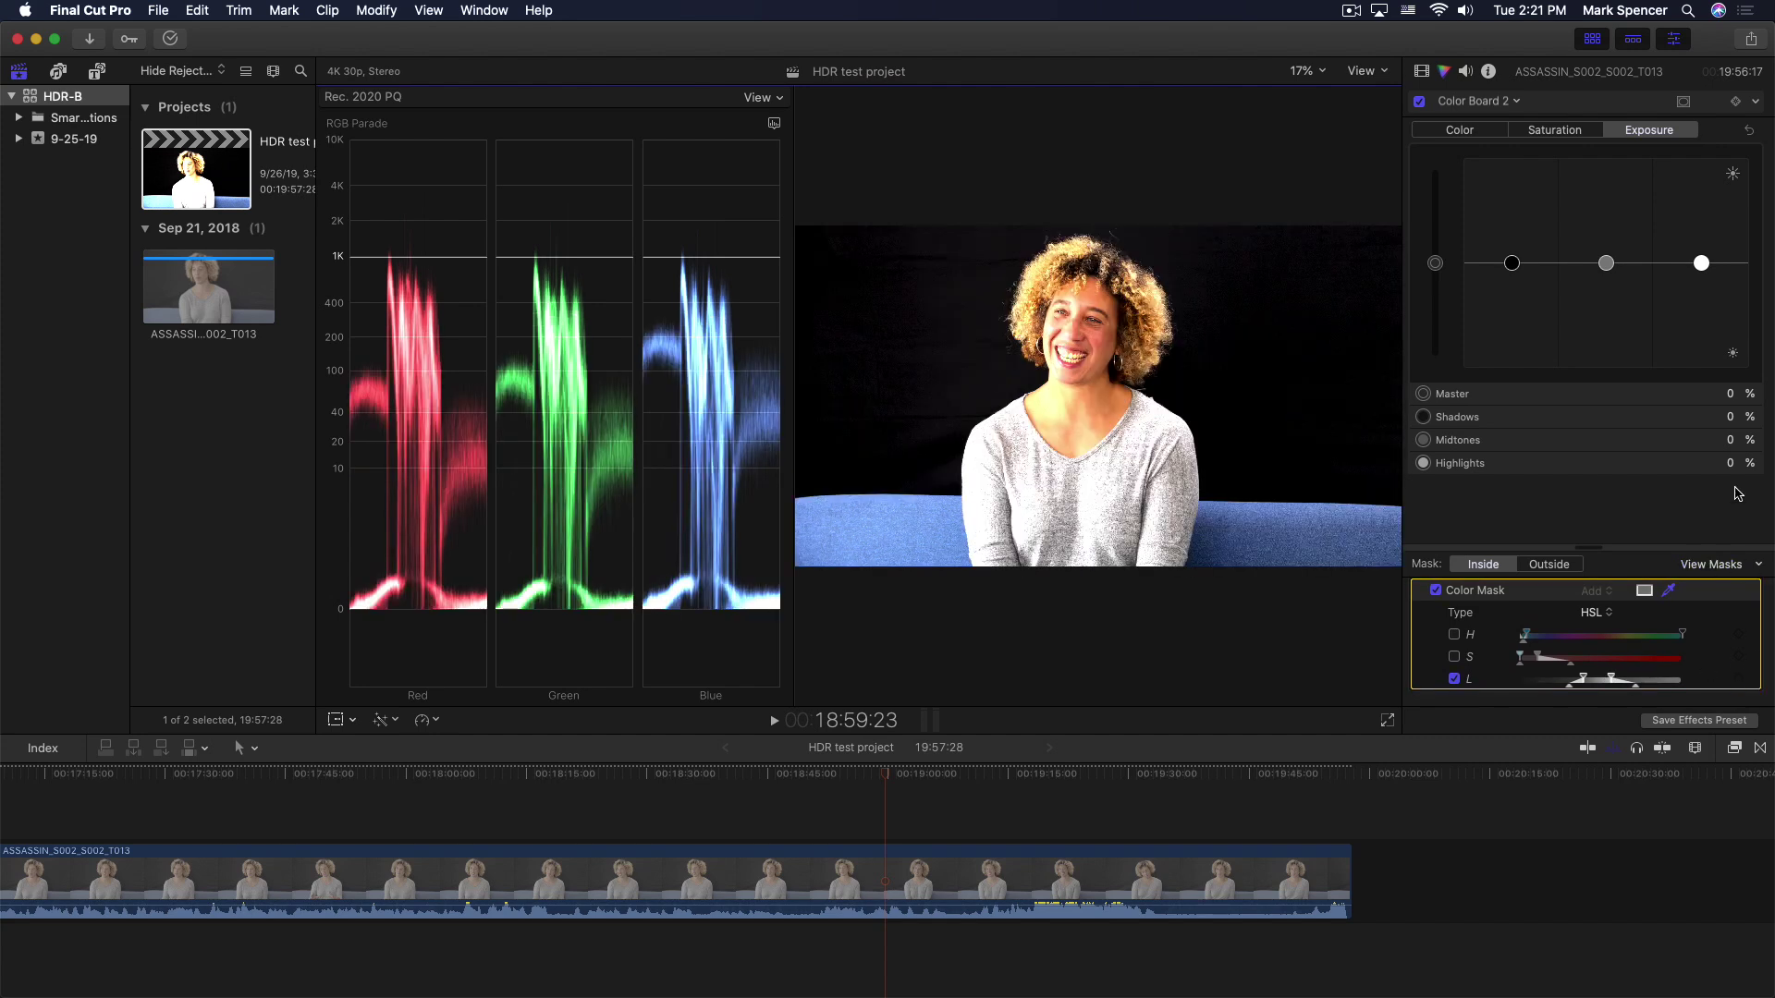
pyautogui.click(1435, 264)
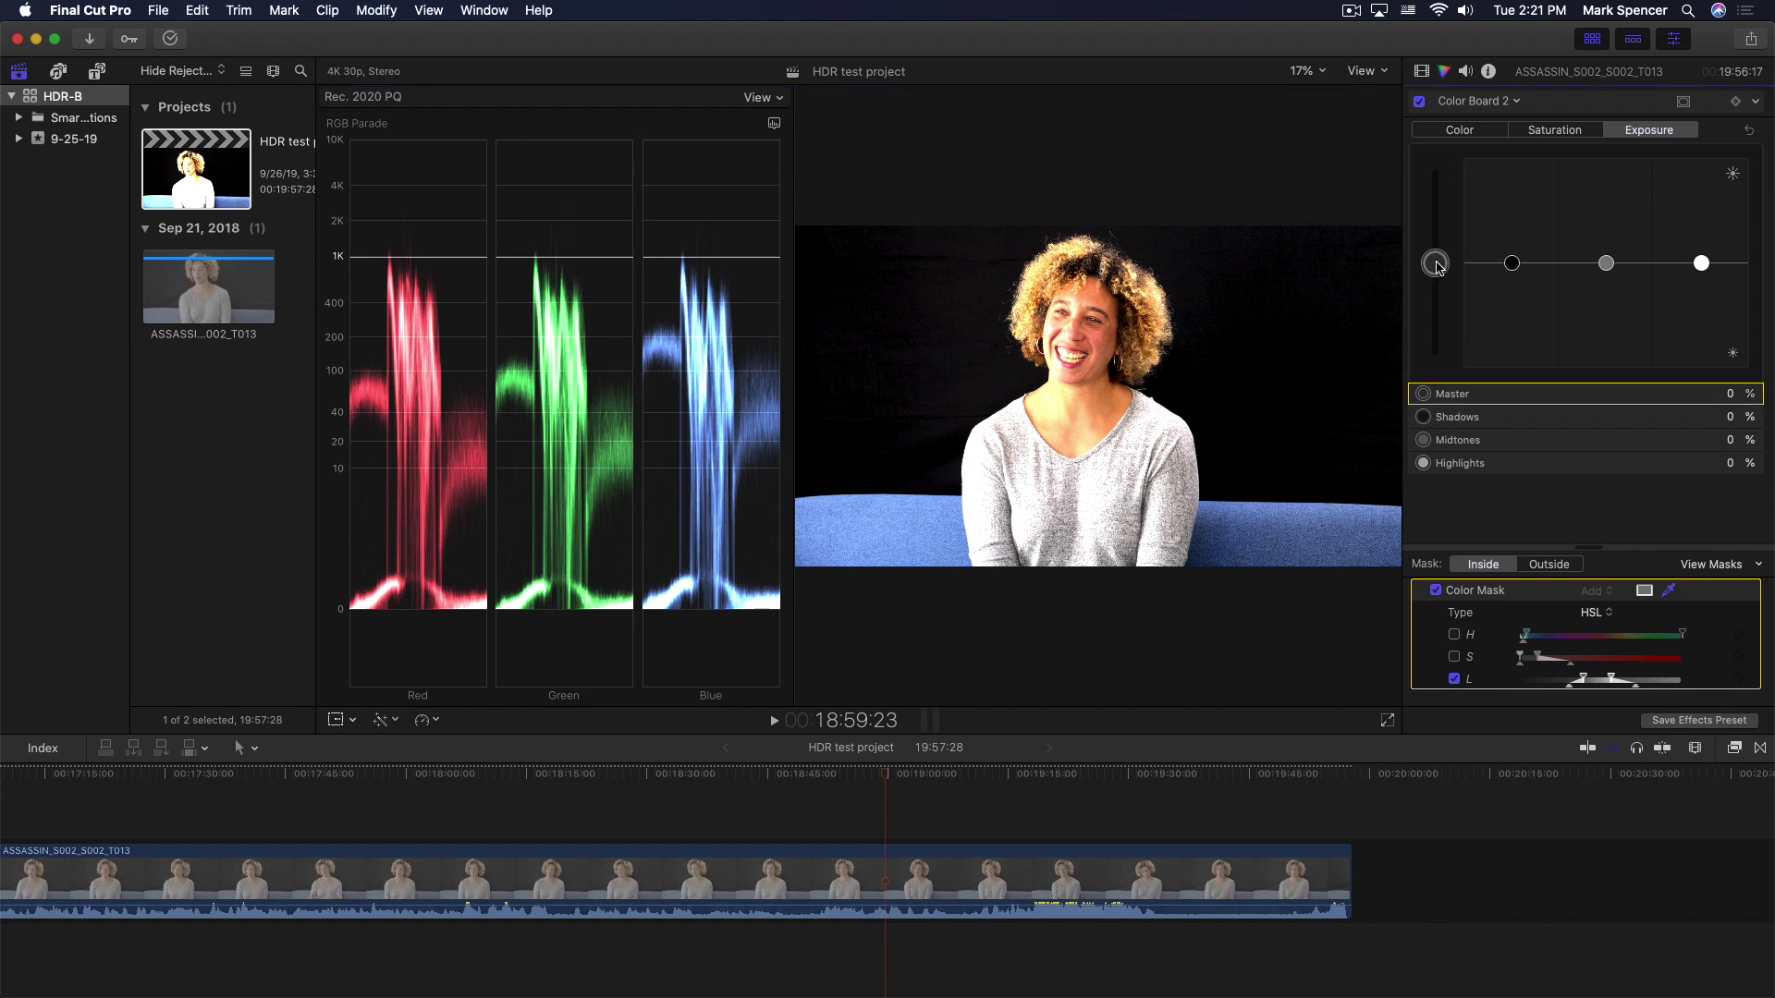
pyautogui.moveTo(1439, 266); pyautogui.dragTo(1446, 283)
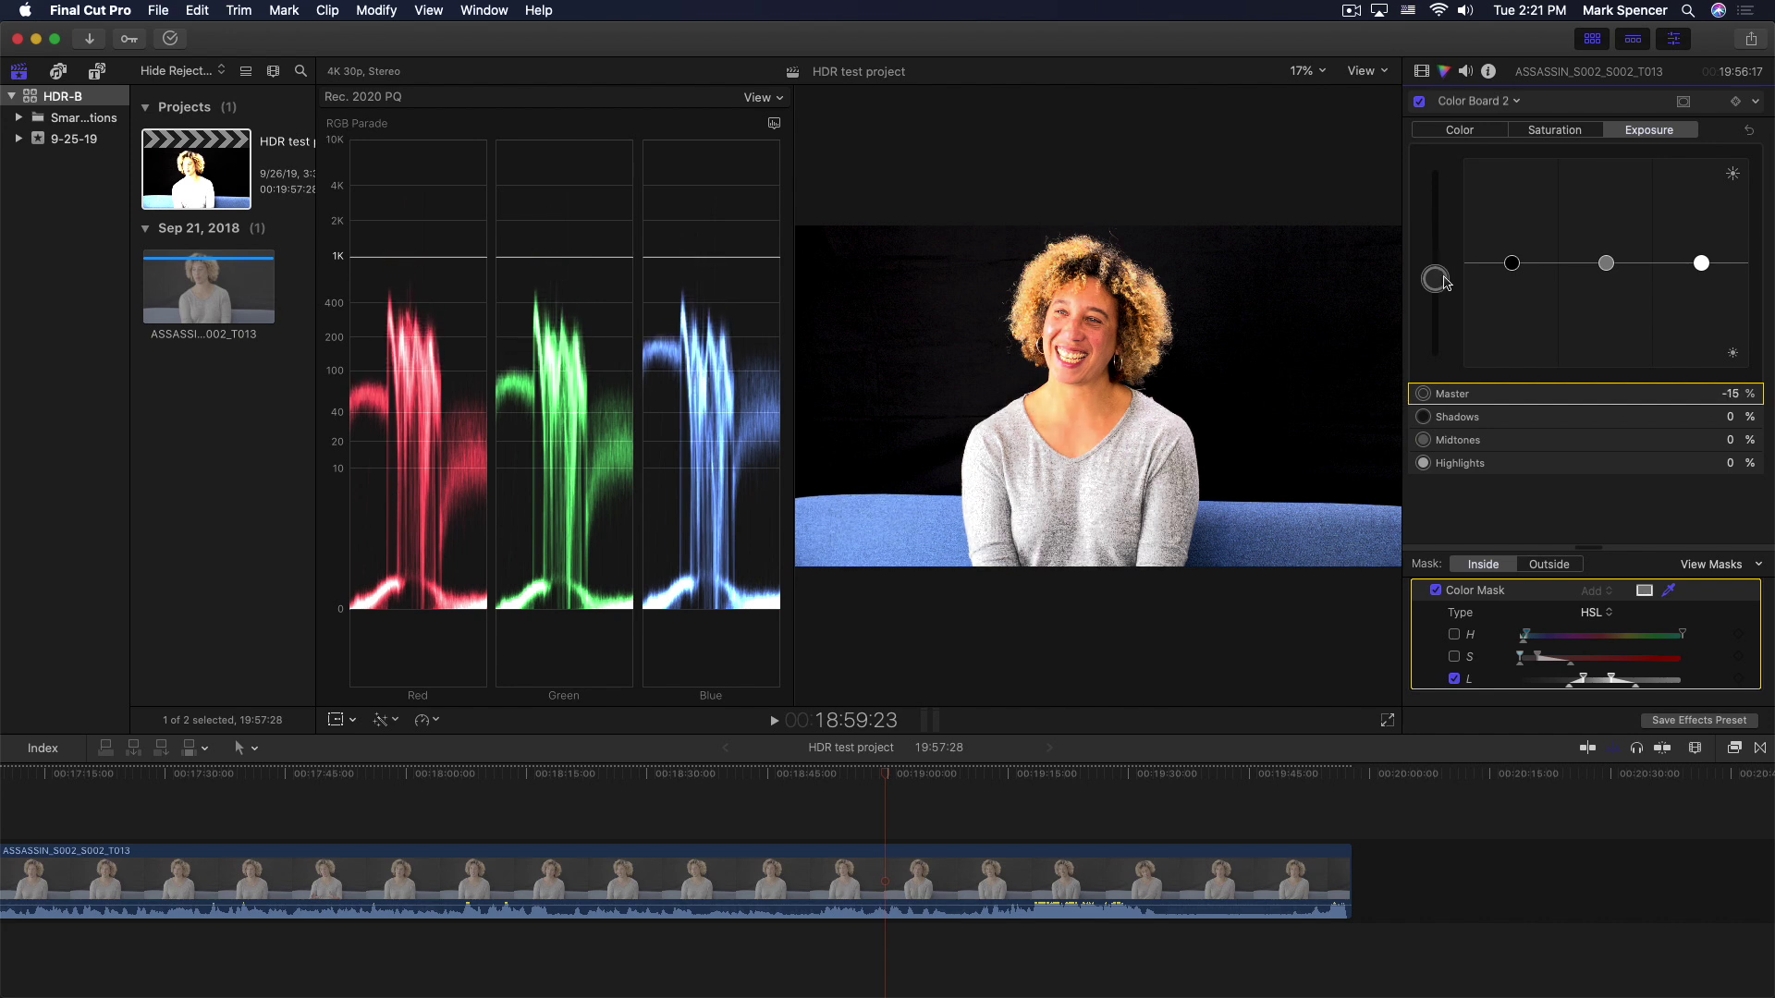